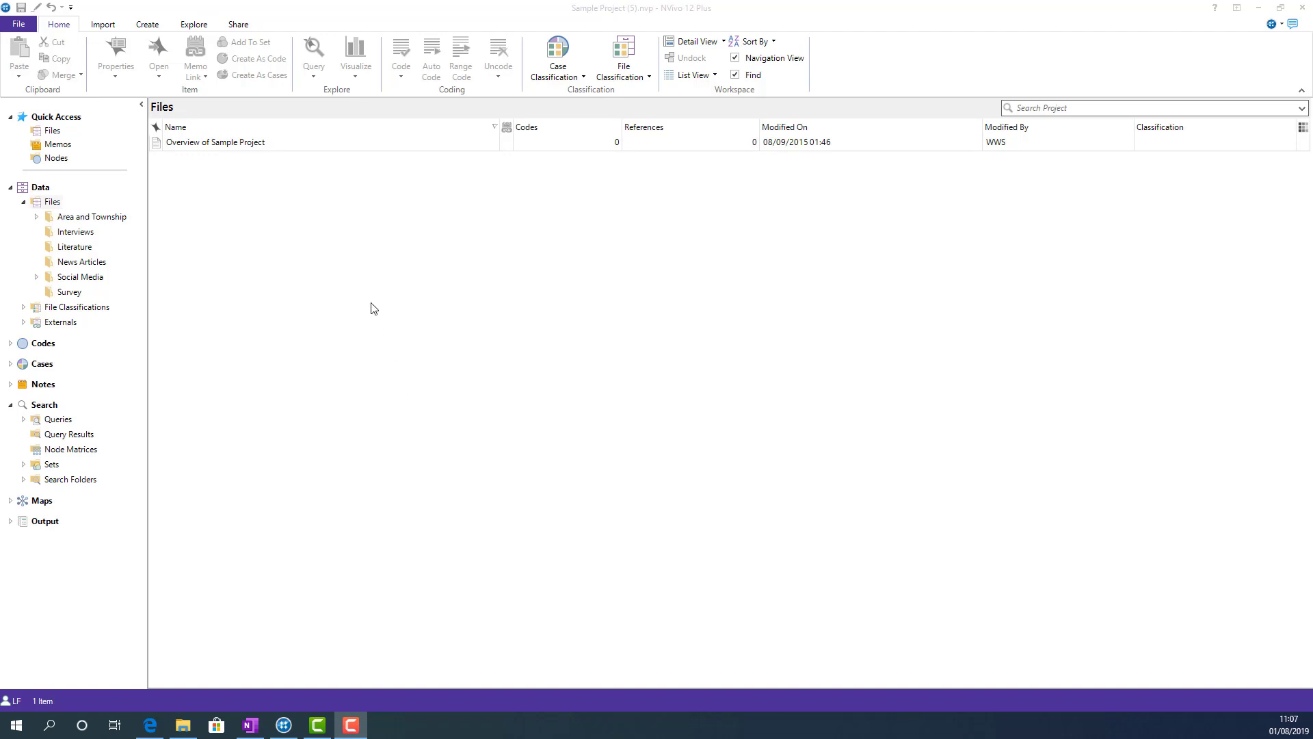
Step: Create a new Crosstab query in the project
left_click(199, 25)
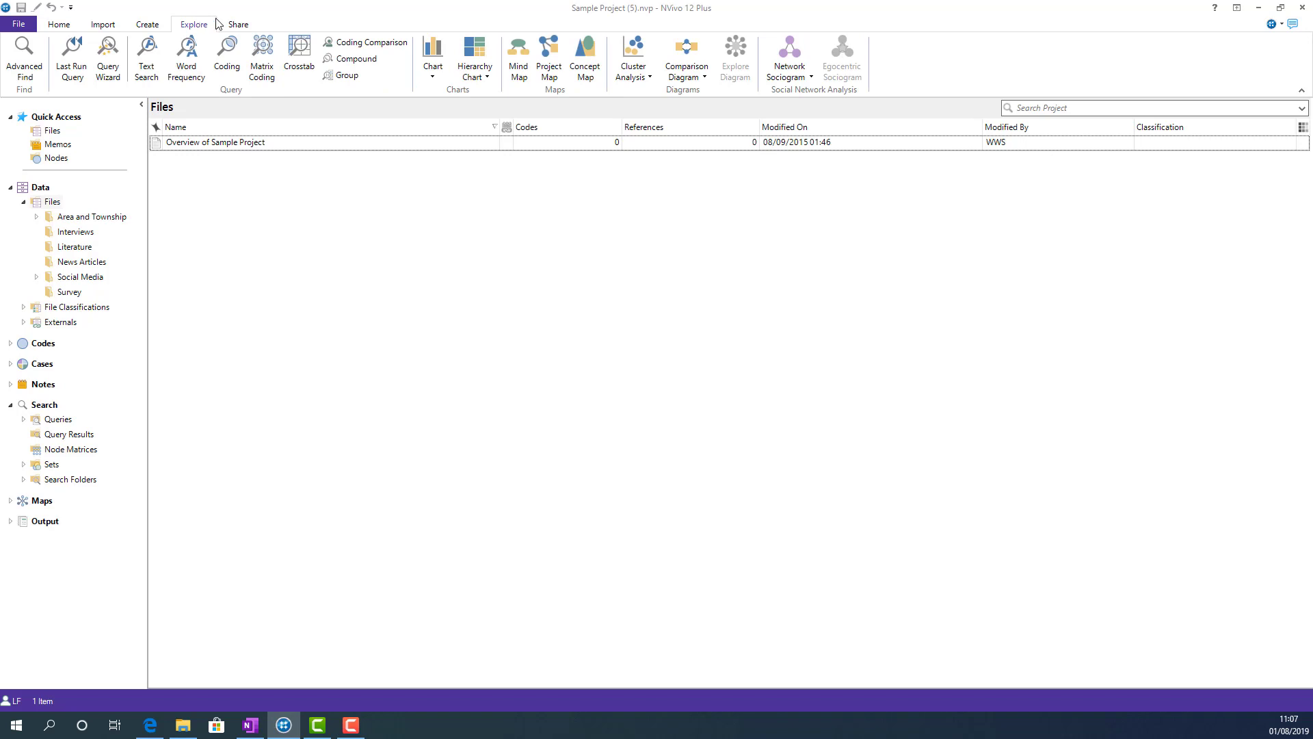
left_click(302, 47)
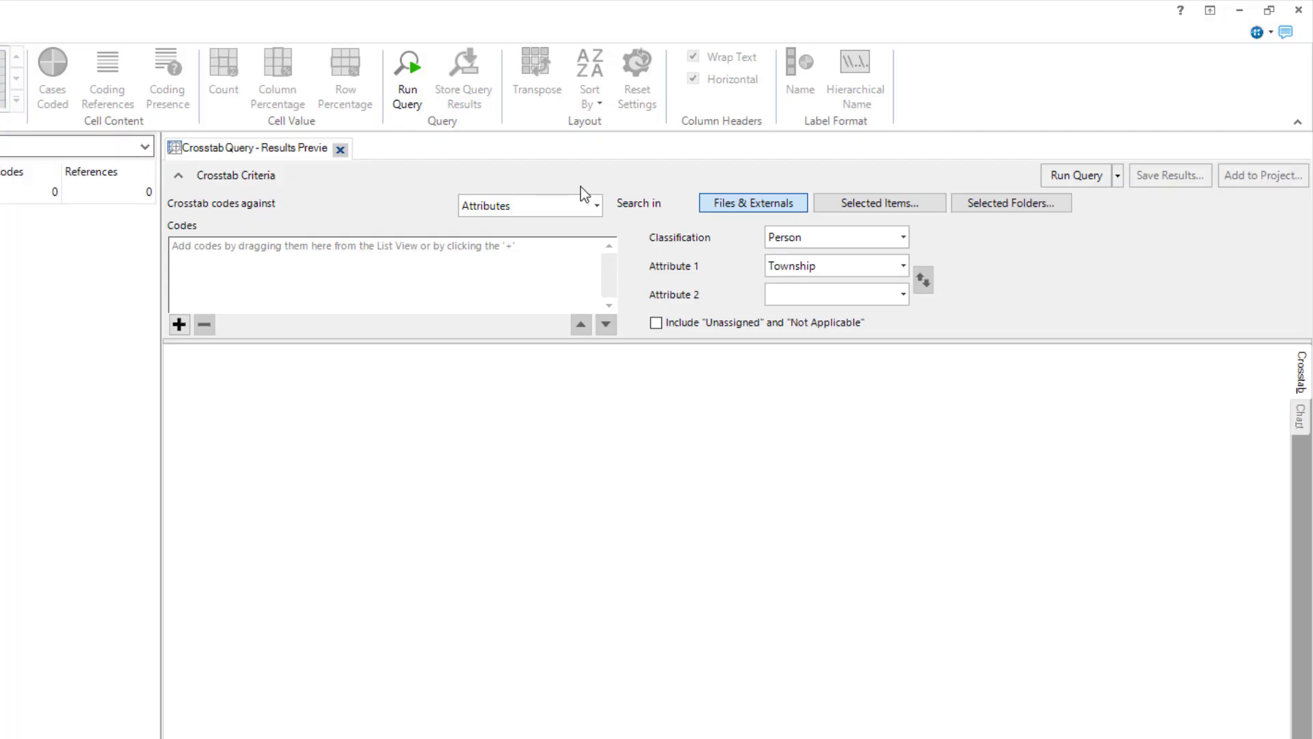
Step: Switch the crosstab comparison between Cases and Attributes to compare their criteria, finishing on Attributes
left_click(589, 205)
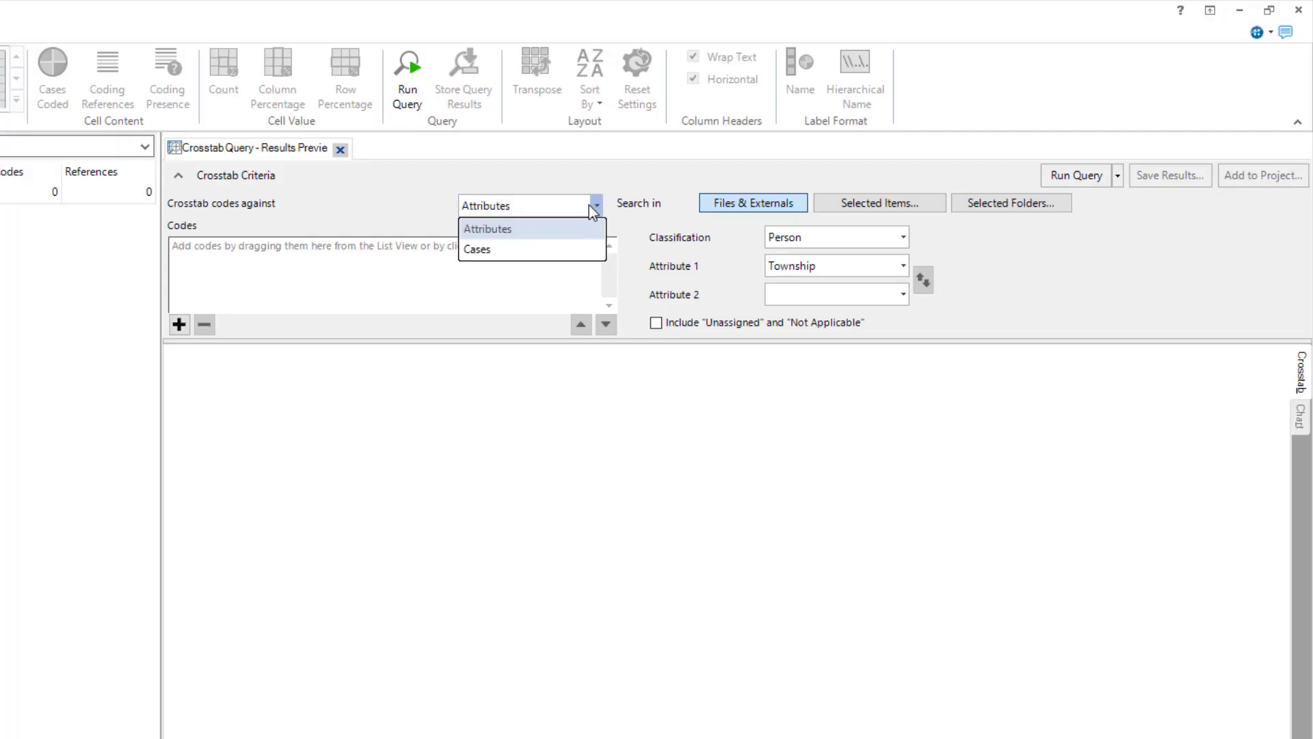
left_click(581, 248)
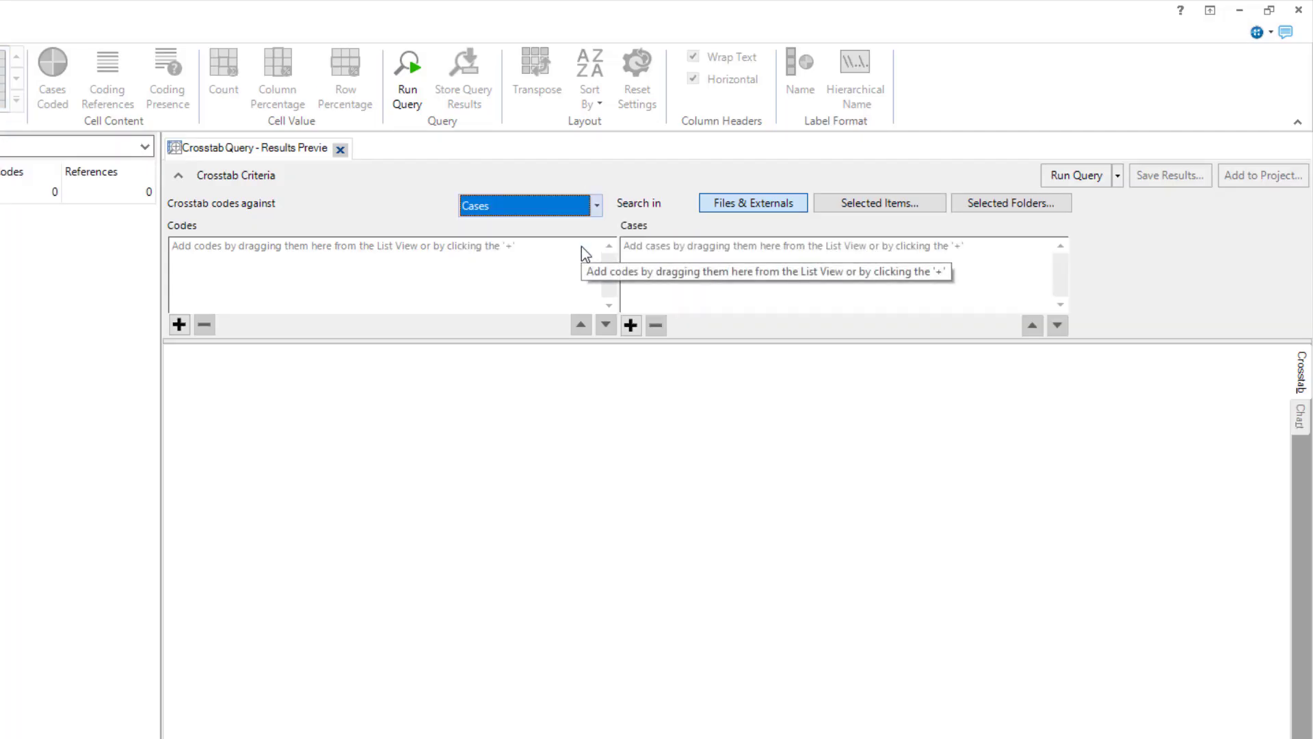
left_click(596, 205)
left_click(539, 227)
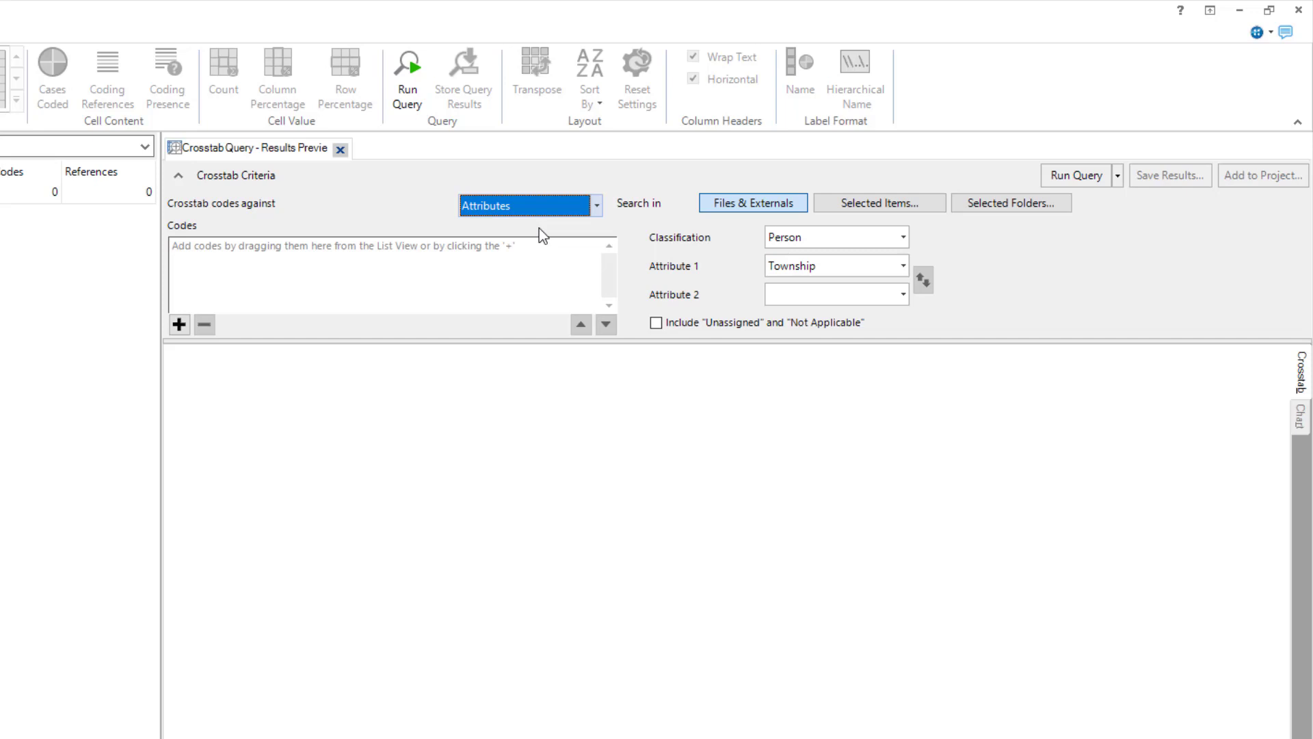
left_click(540, 213)
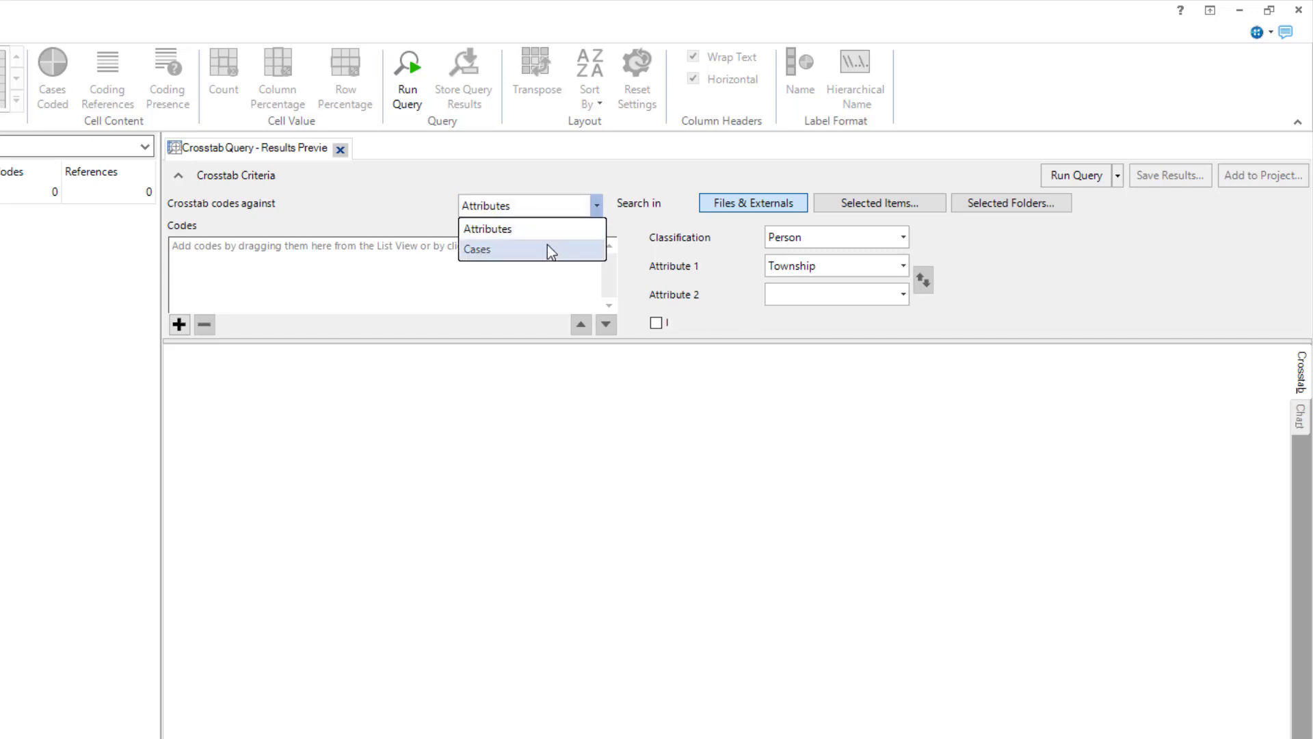
left_click(551, 251)
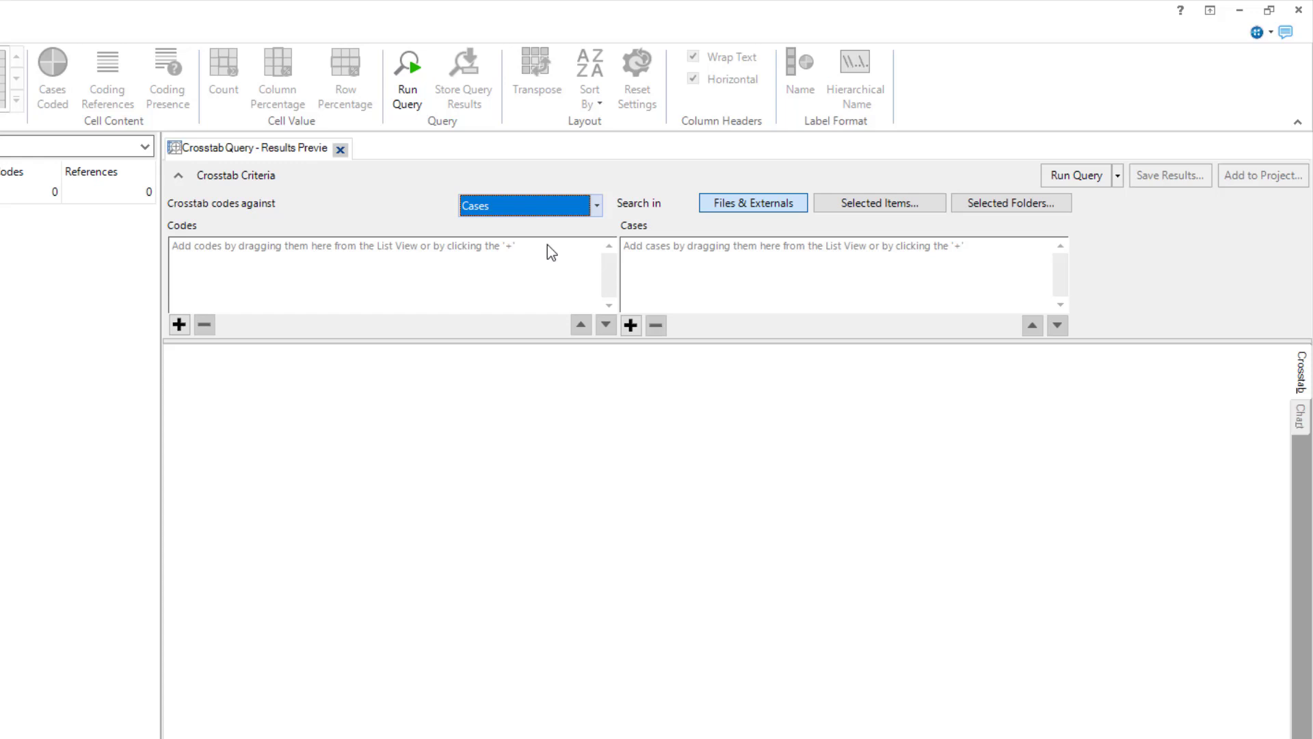
left_click(572, 204)
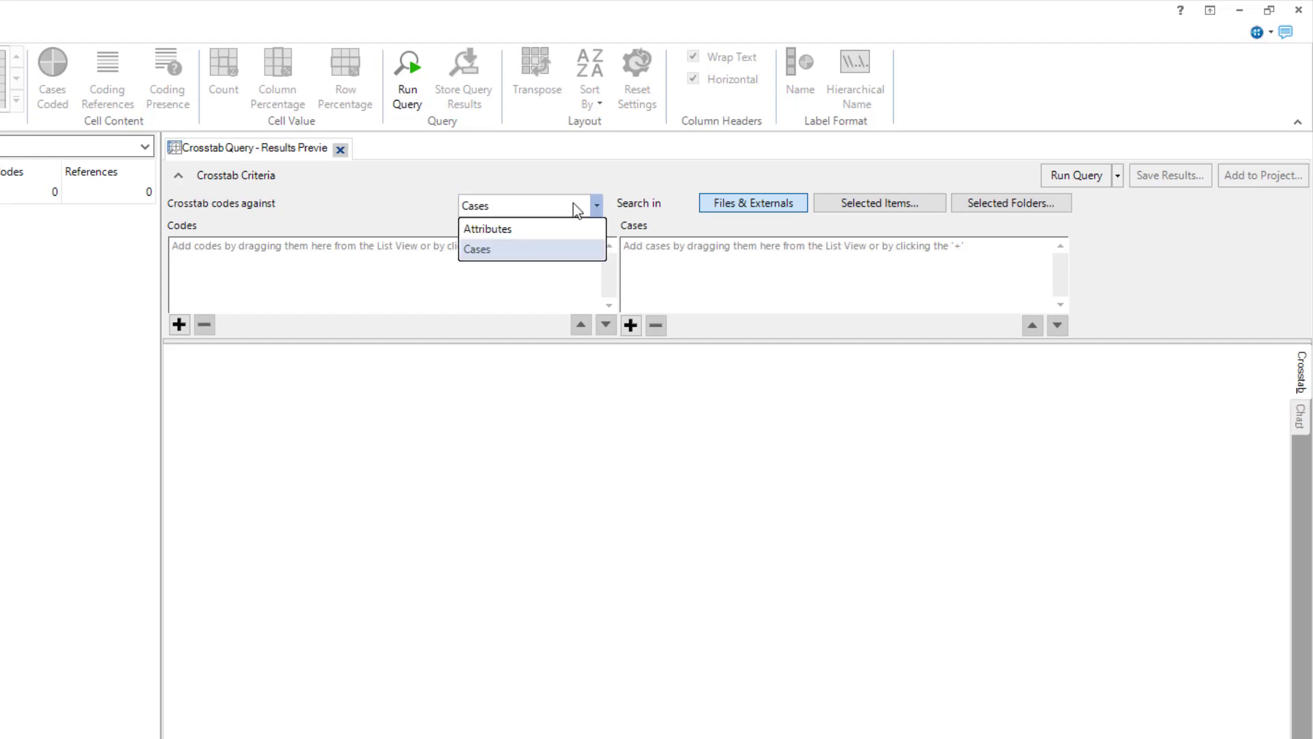
left_click(570, 237)
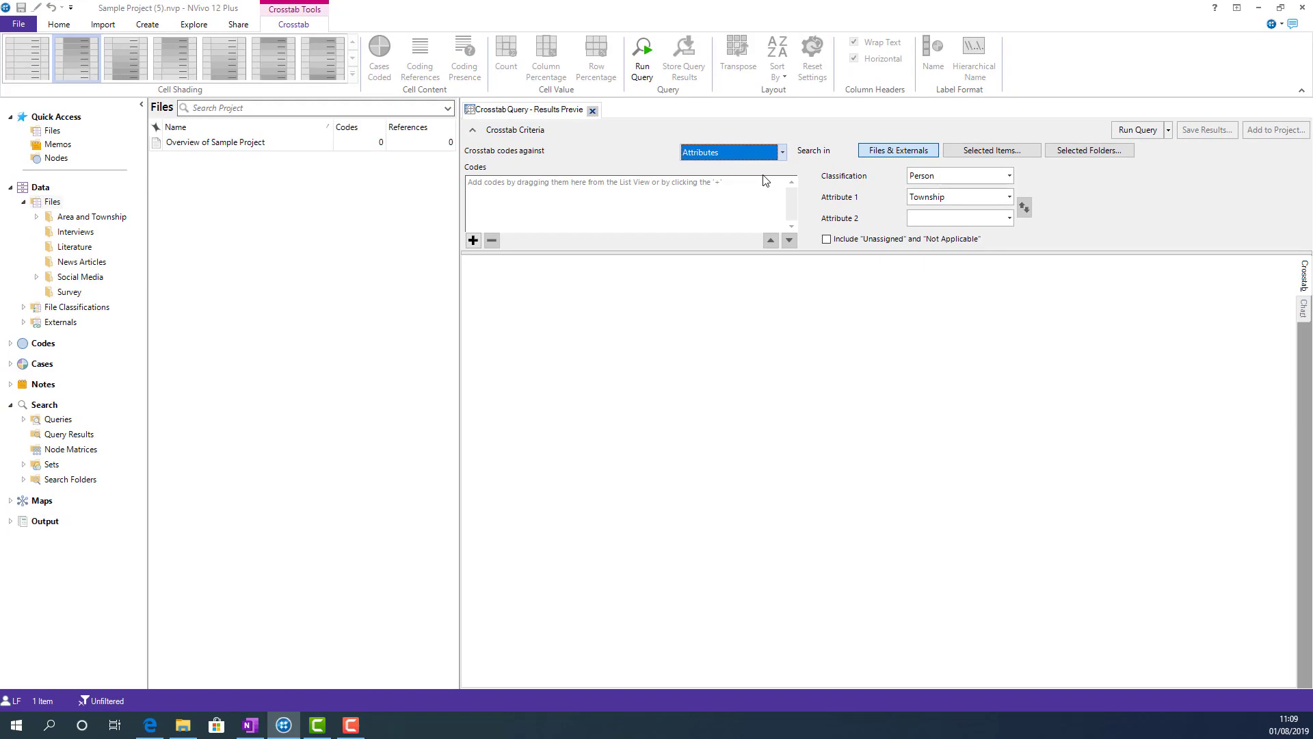
Step: Add the Local connection, Local identity and Local knowledge nodes under Sense of community Down East to the query's codes
left_click(721, 198)
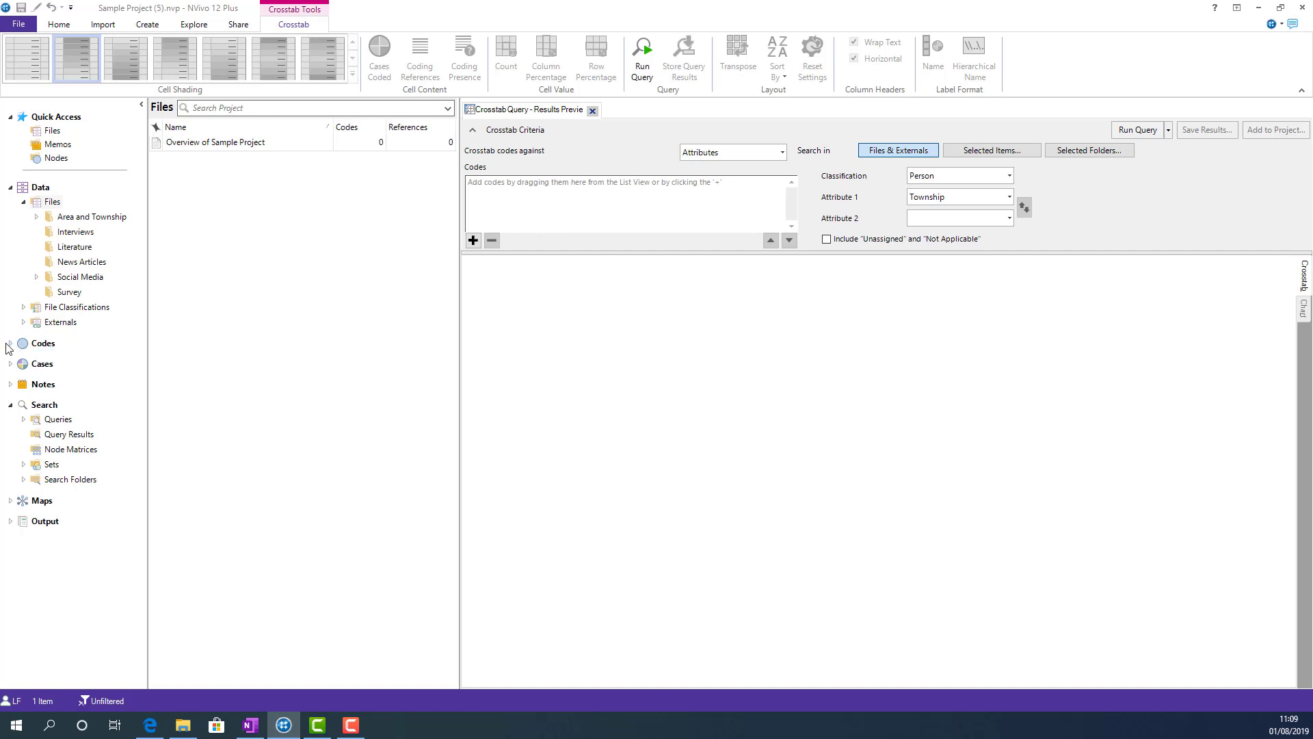
left_click(10, 344)
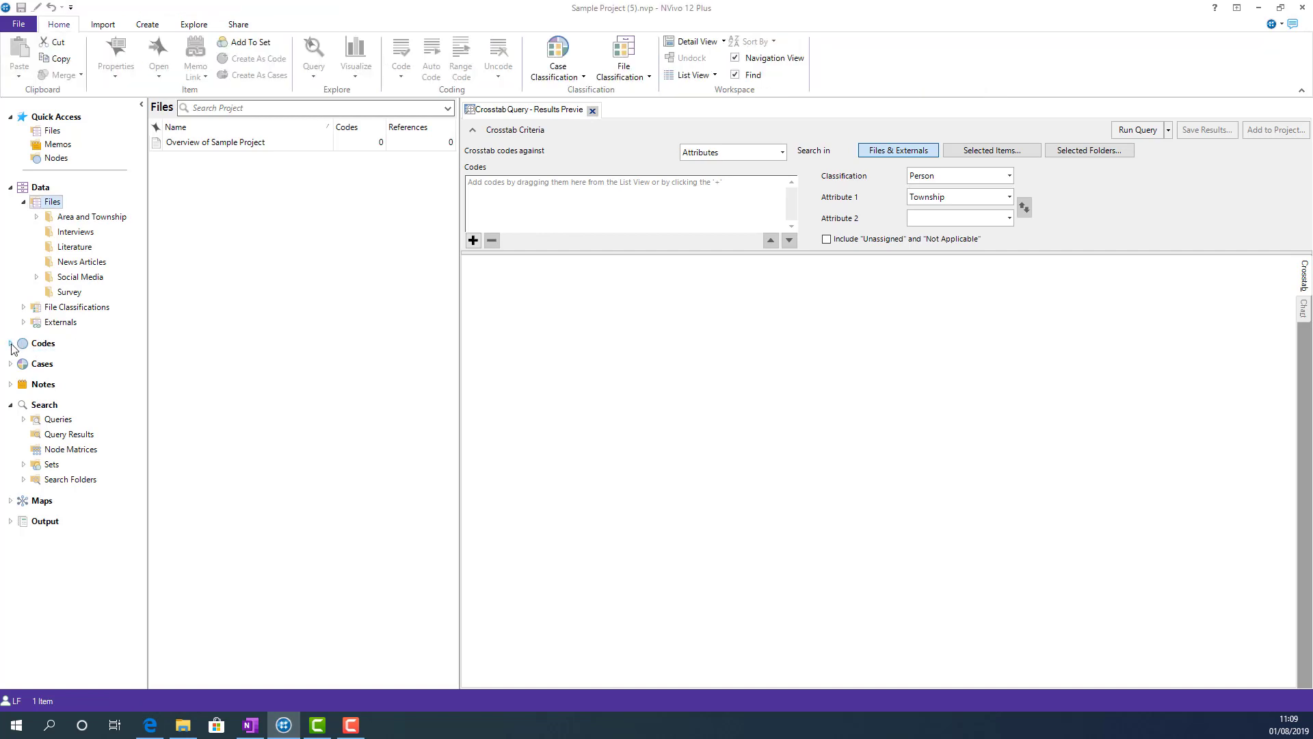
left_click(43, 358)
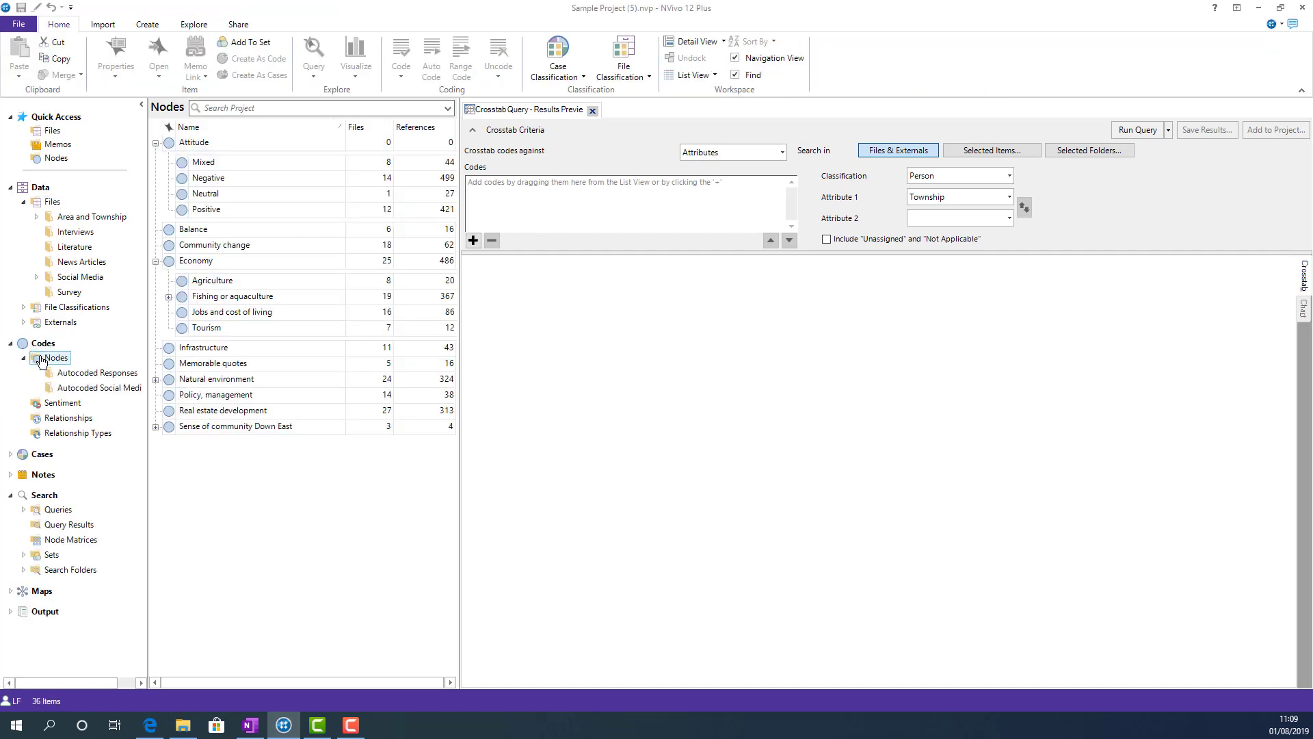
left_click(156, 427)
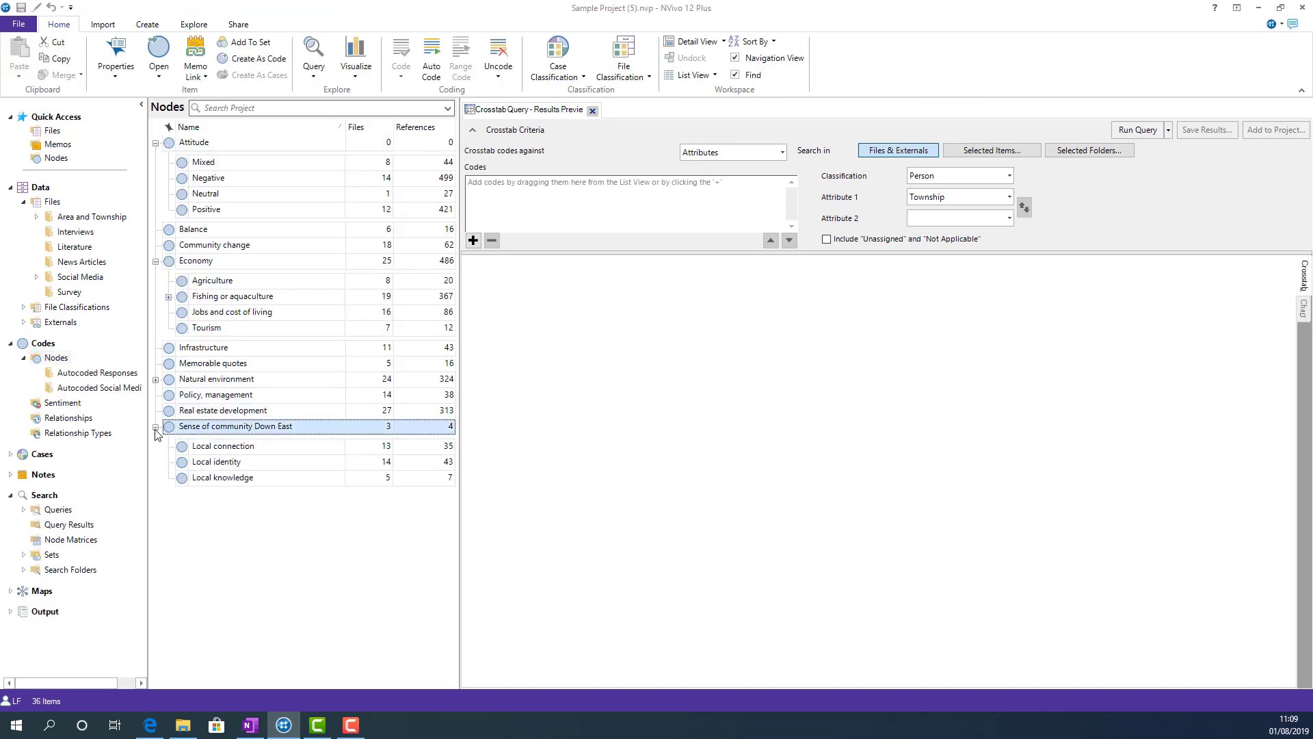
left_click(199, 446)
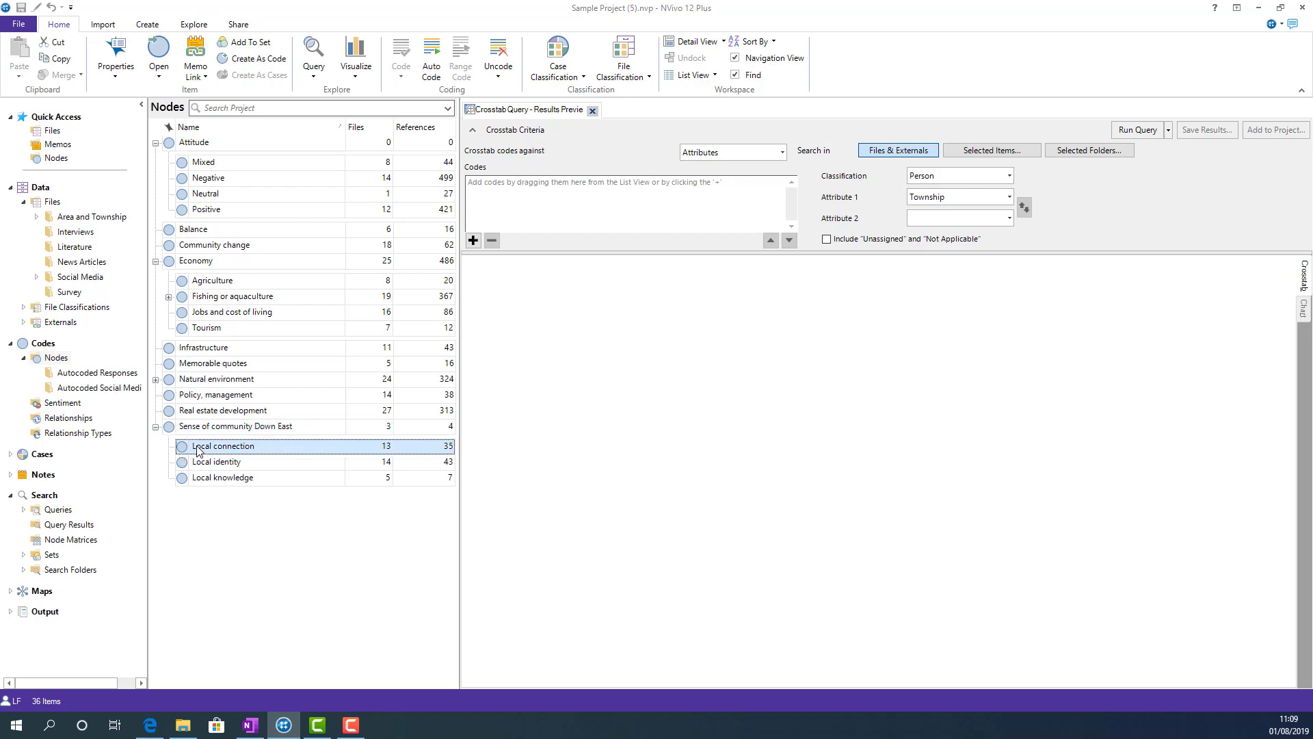
left_click(230, 479, "shift")
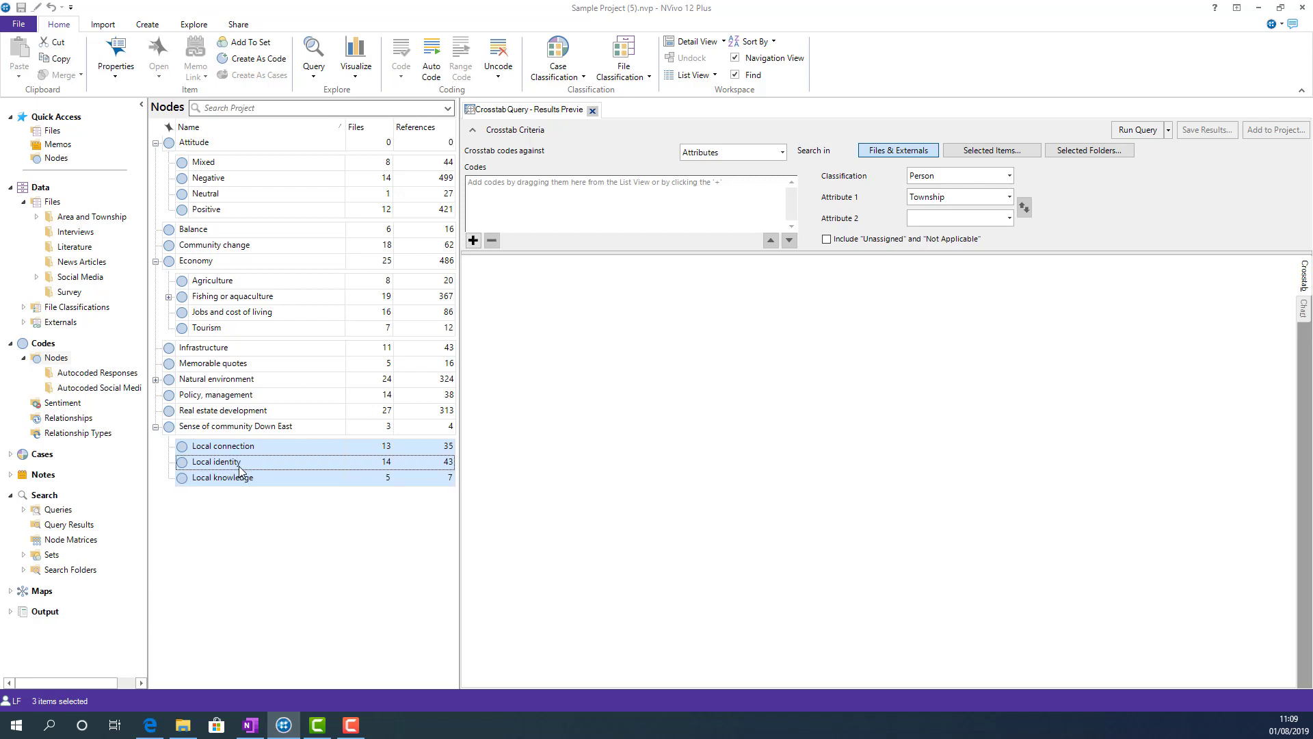
left_click_drag(240, 471, 587, 217)
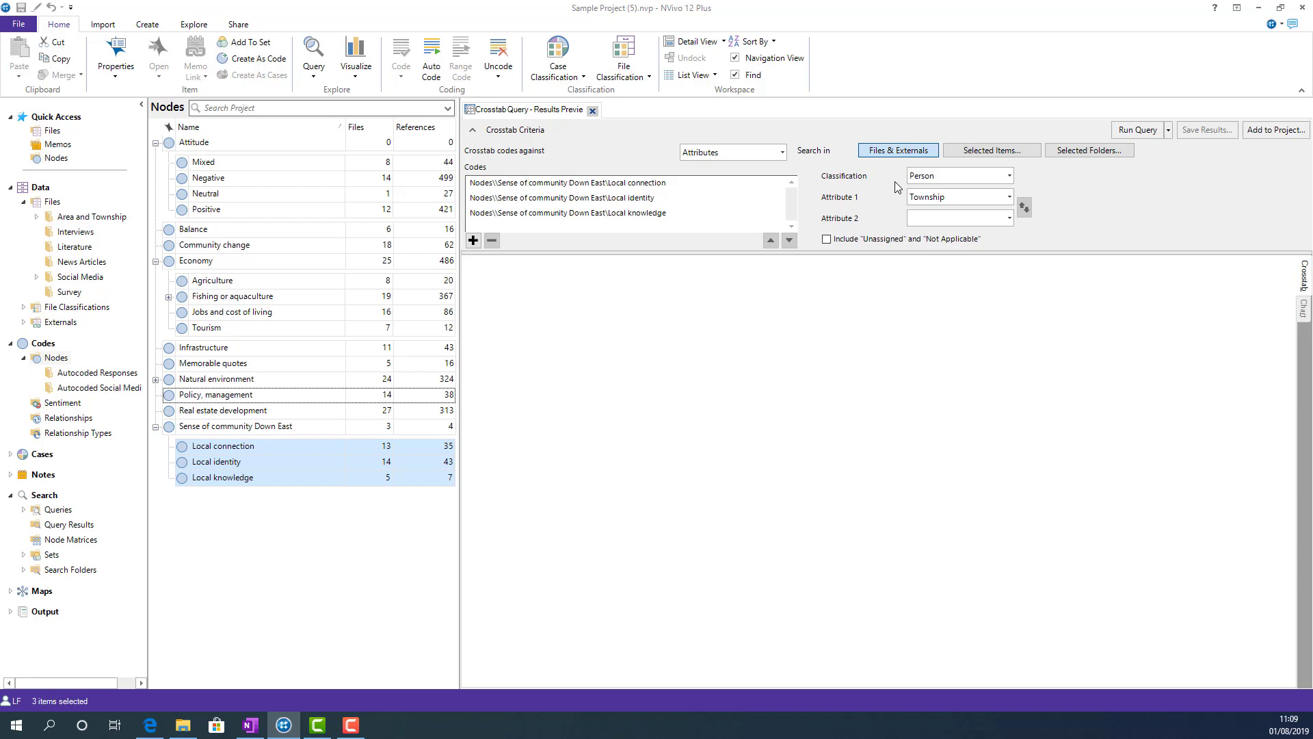
Step: Set Attribute 1 to Generations Down East and Attribute 2 to Gender for the Person classification, and run the query
left_click(934, 197)
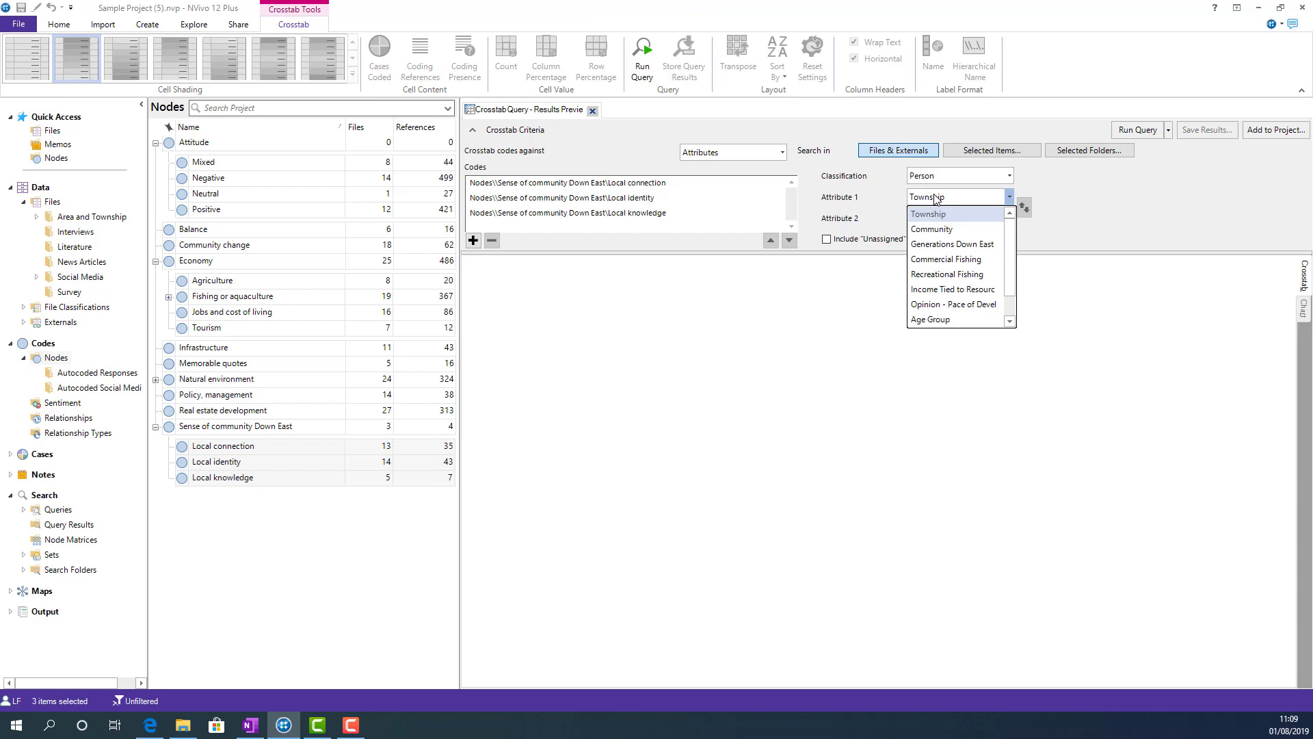
left_click(971, 244)
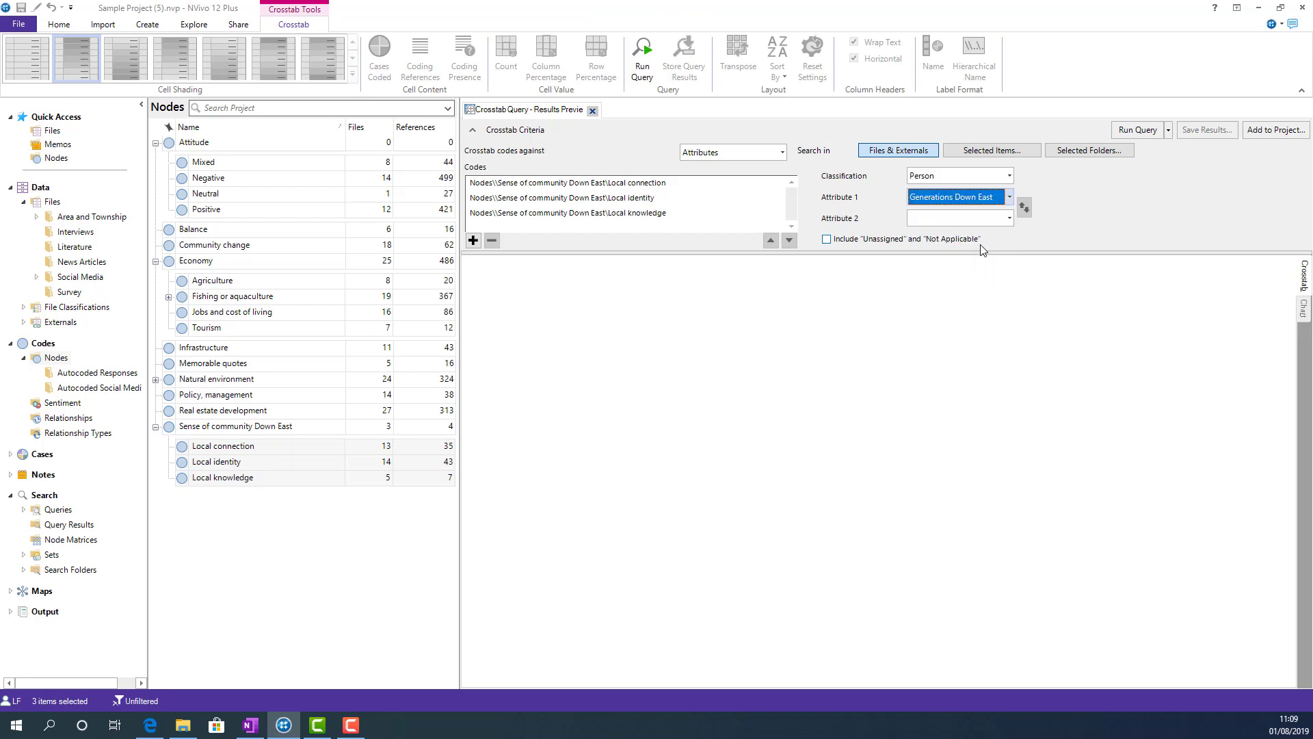
left_click(1008, 218)
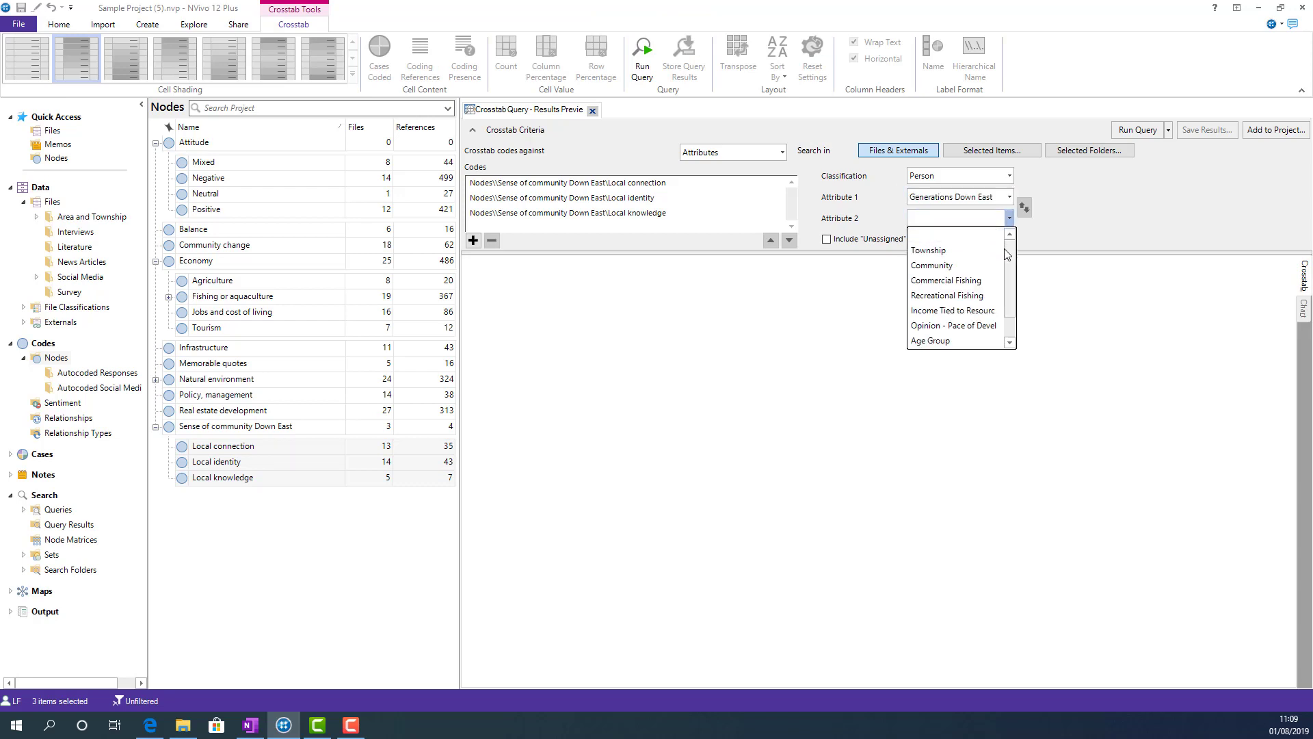
scroll(1014, 290, "down", 1)
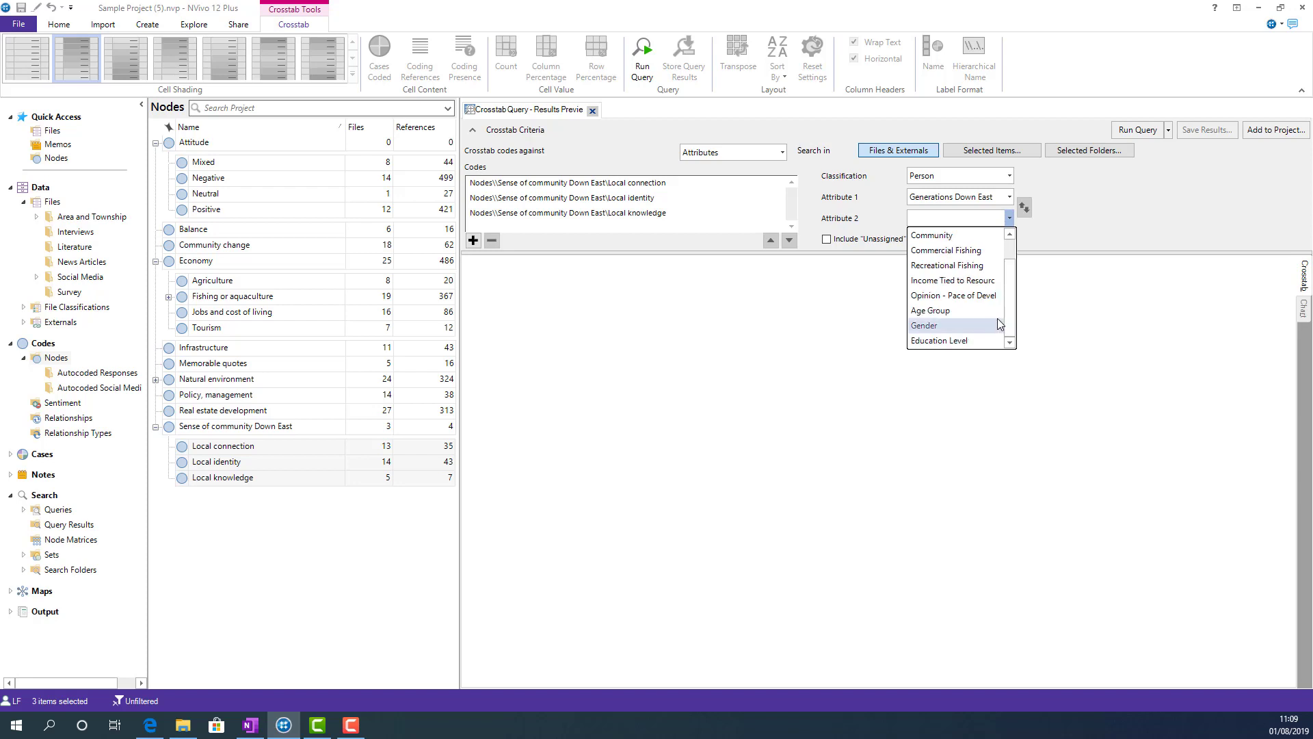
left_click(999, 323)
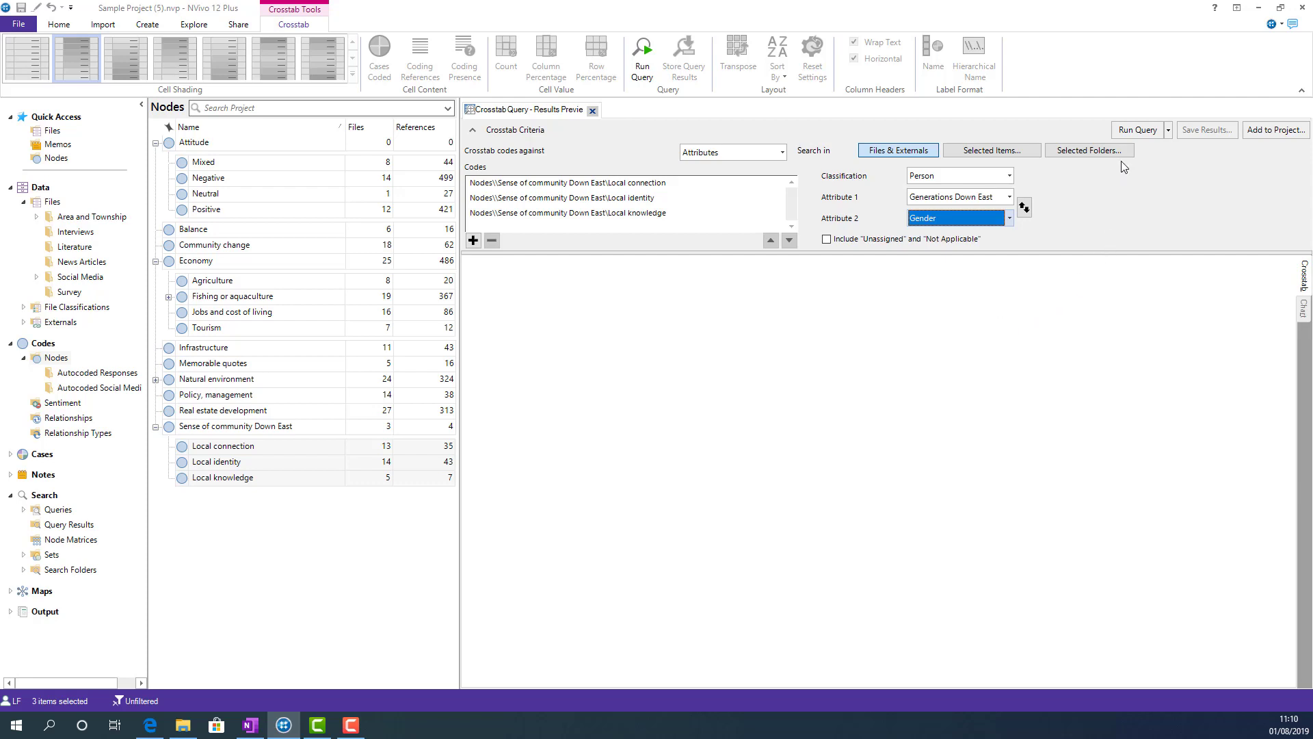
left_click(1136, 130)
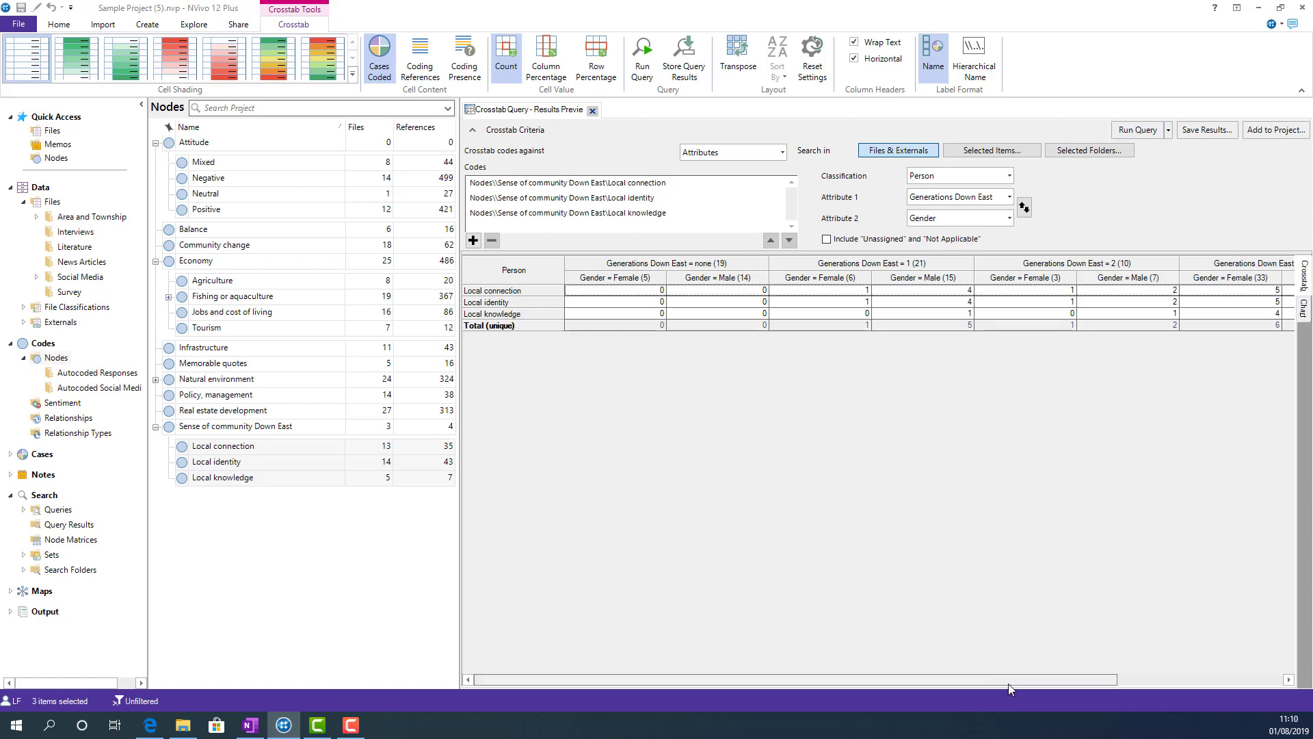
Step: Transpose the crosstab results so the codes form the columns, and apply green cell shading
left_click_drag(1002, 680, 965, 666)
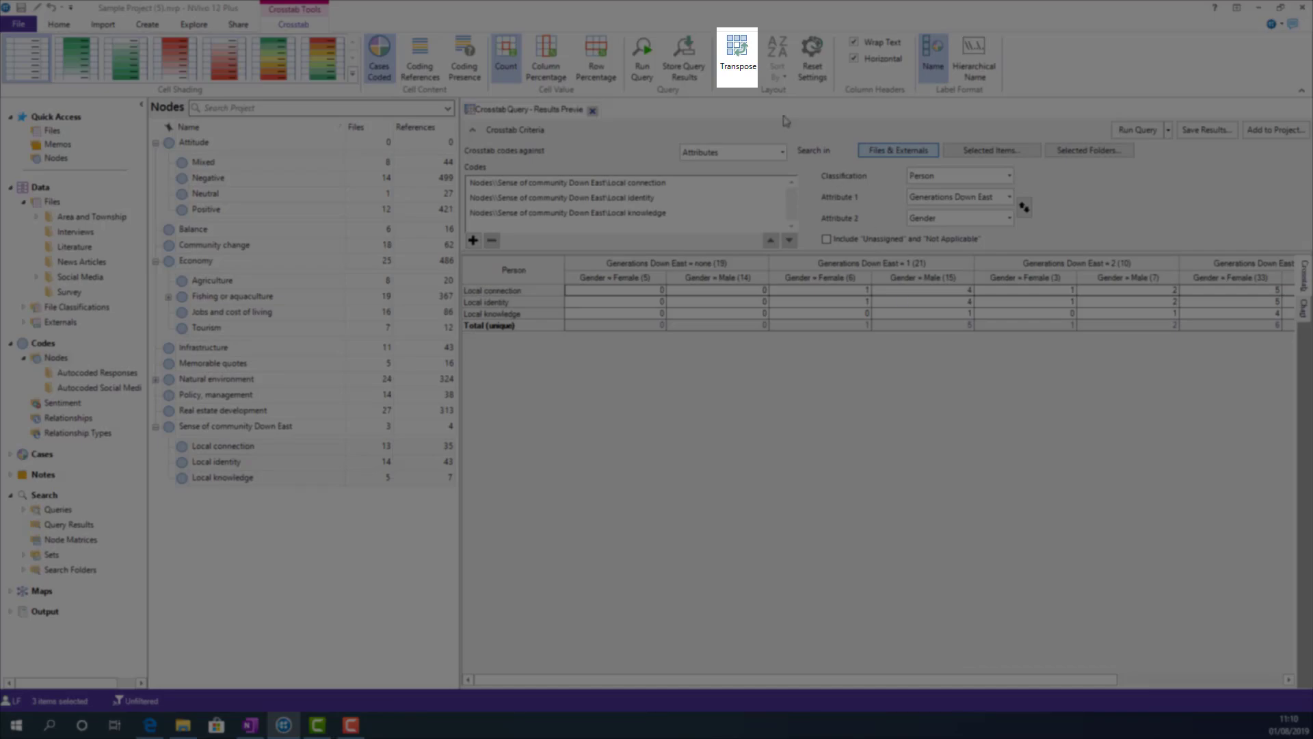
left_click(745, 67)
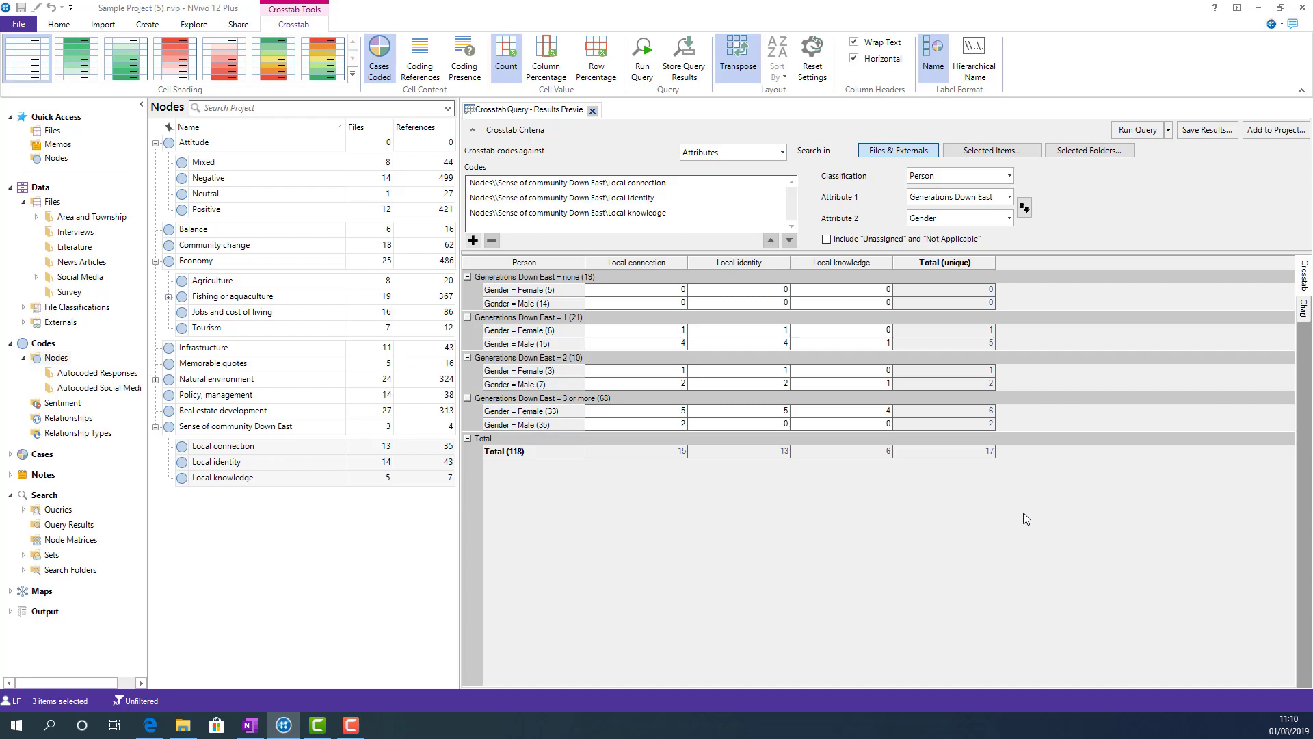
left_click(68, 55)
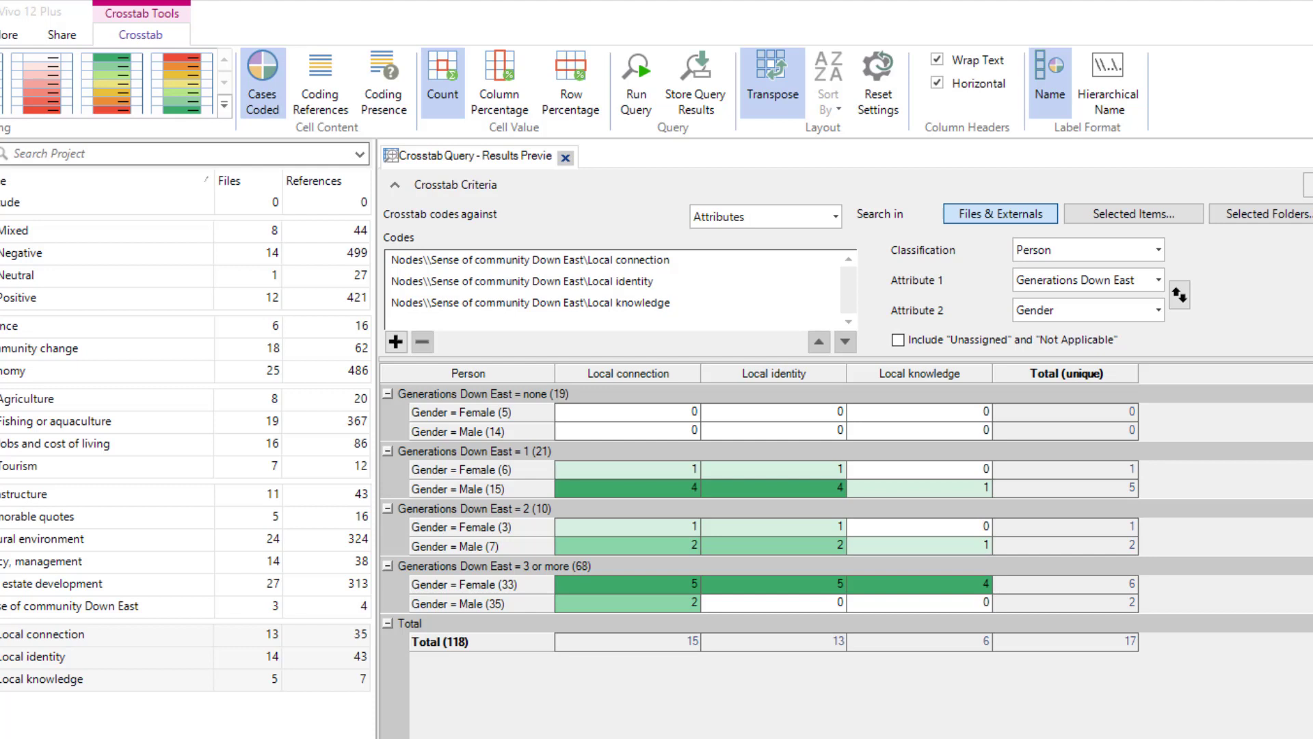
Step: Display the coding references in the crosstab cells for comparison and return to cases coded
left_click(313, 76)
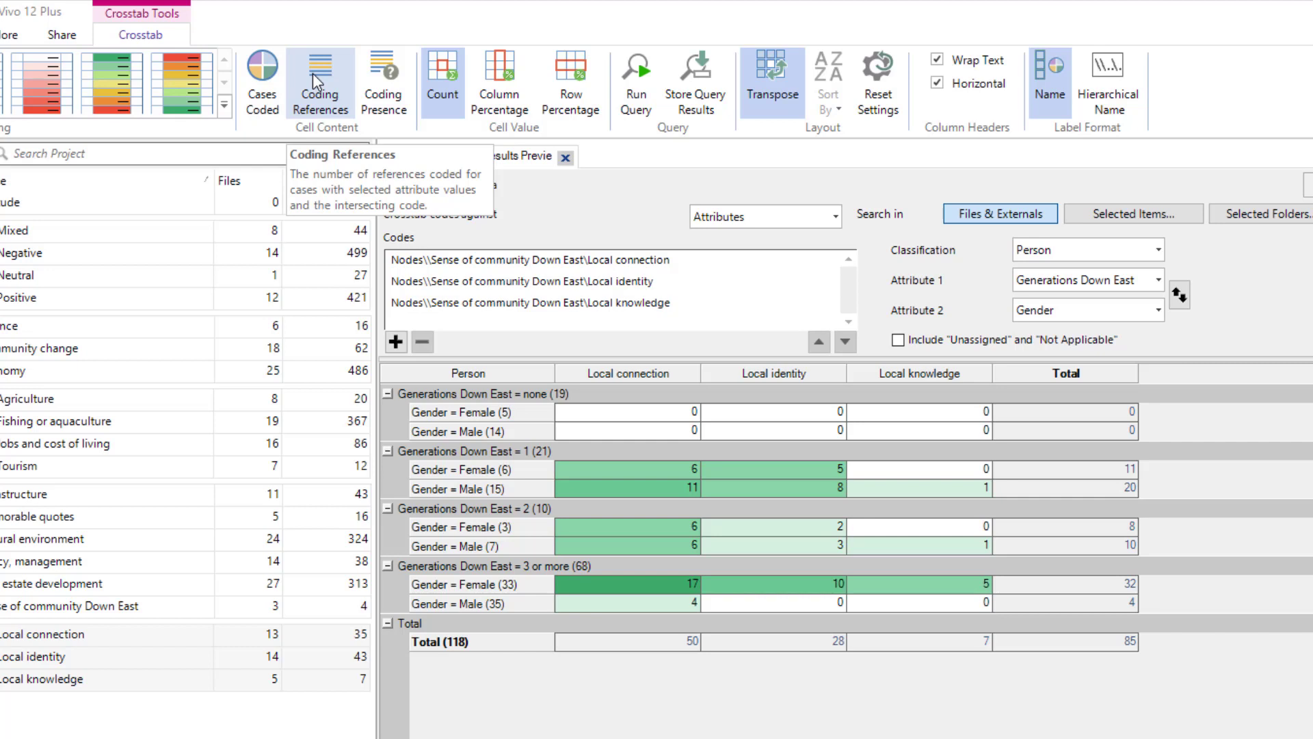
left_click(269, 80)
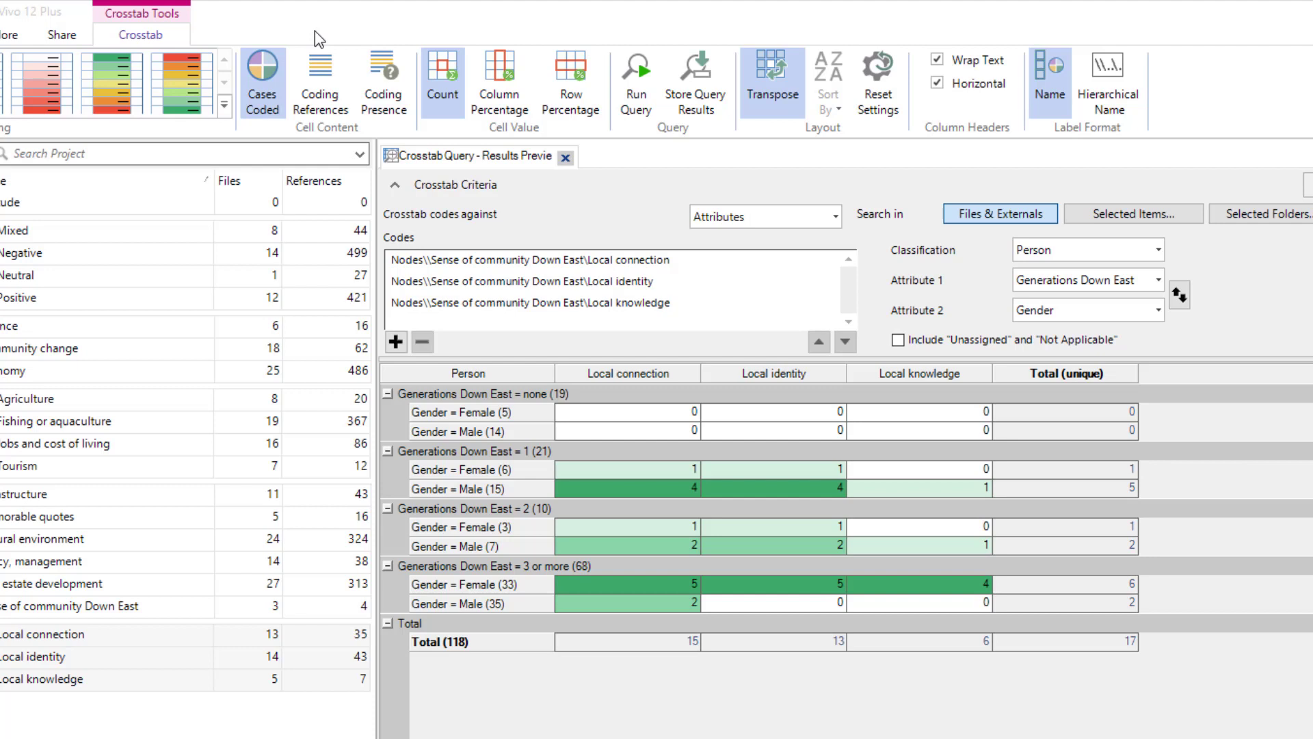
Step: Open the Local identity cell for females with 3 or more generations Down East, review its coded references and close the preview
left_click(813, 587)
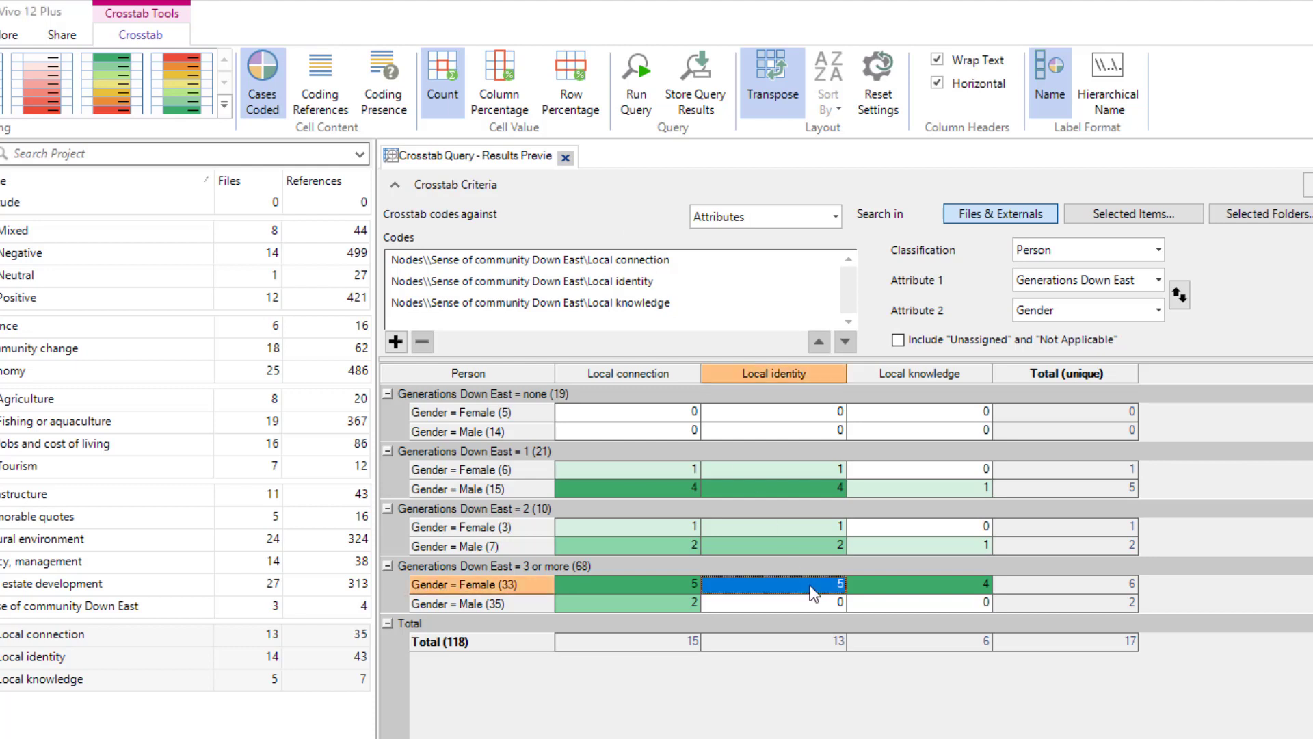
double_click(813, 587)
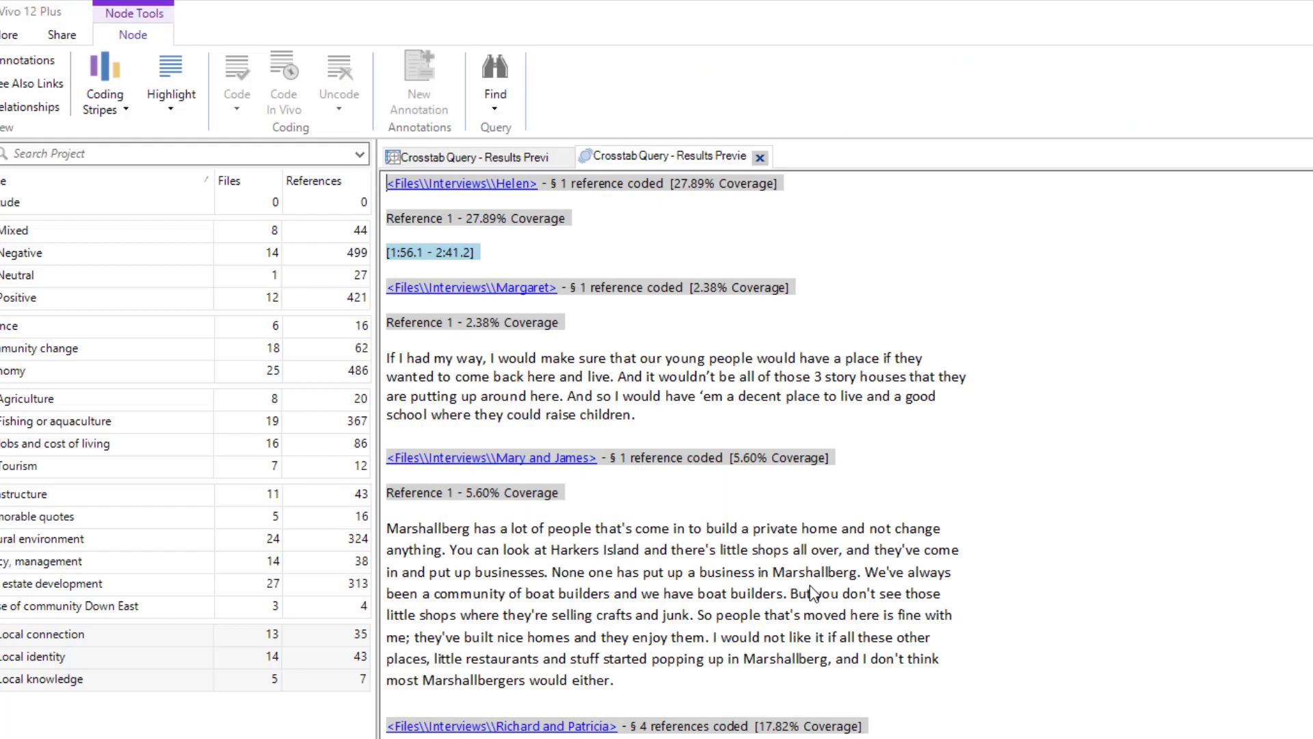
scroll(813, 592, "down", 20)
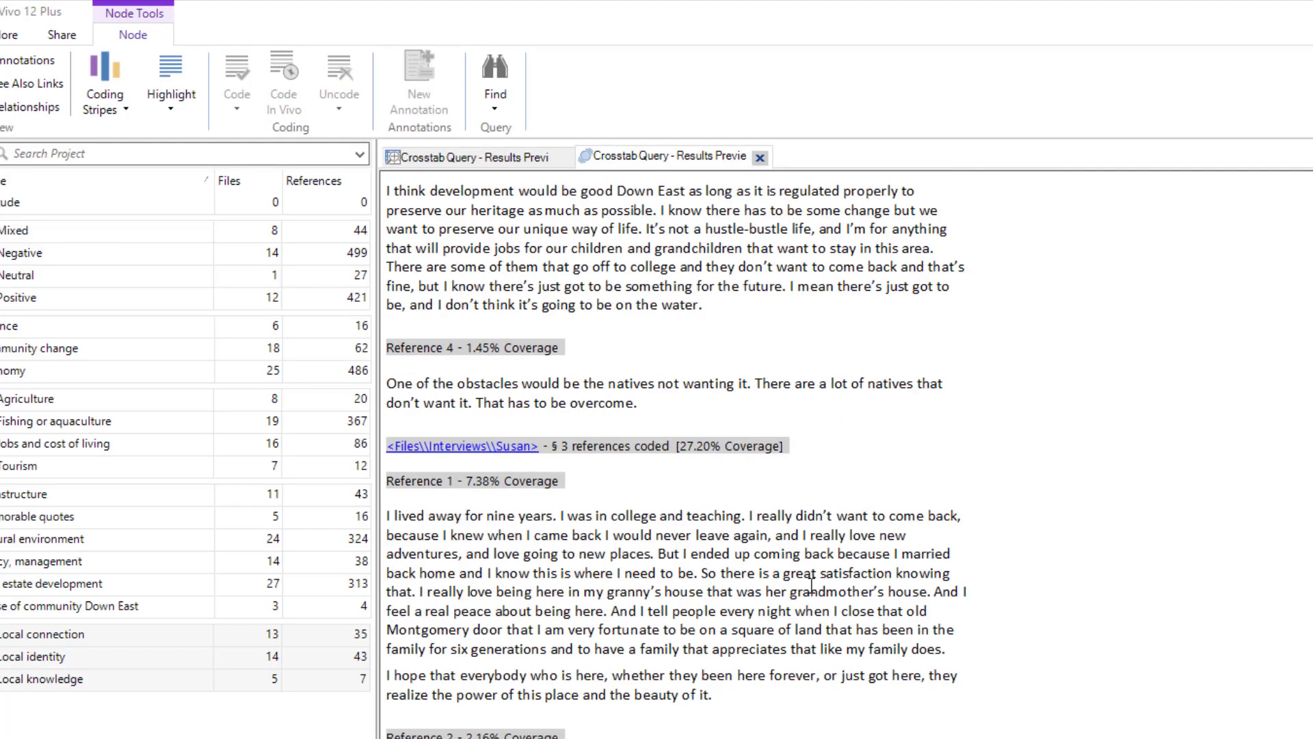
scroll(813, 587, "down", 5)
scroll(812, 587, "up", 20)
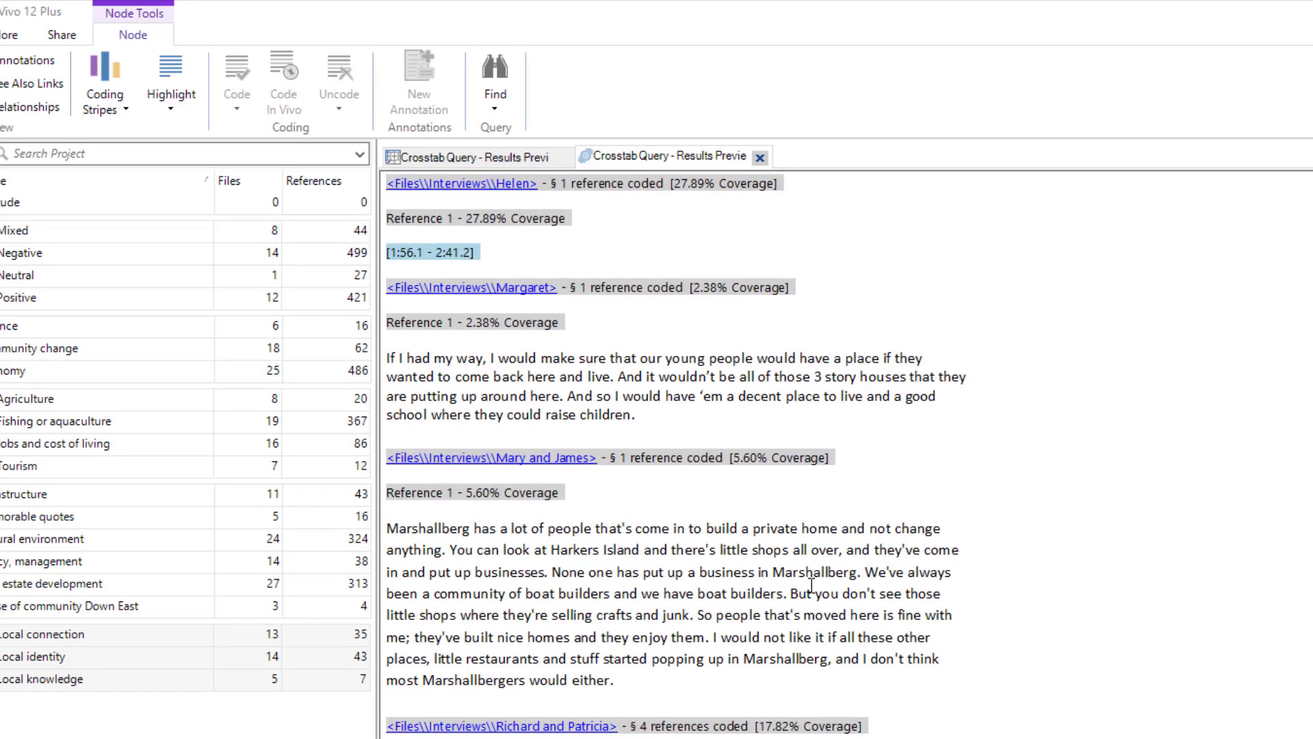
left_click(759, 157)
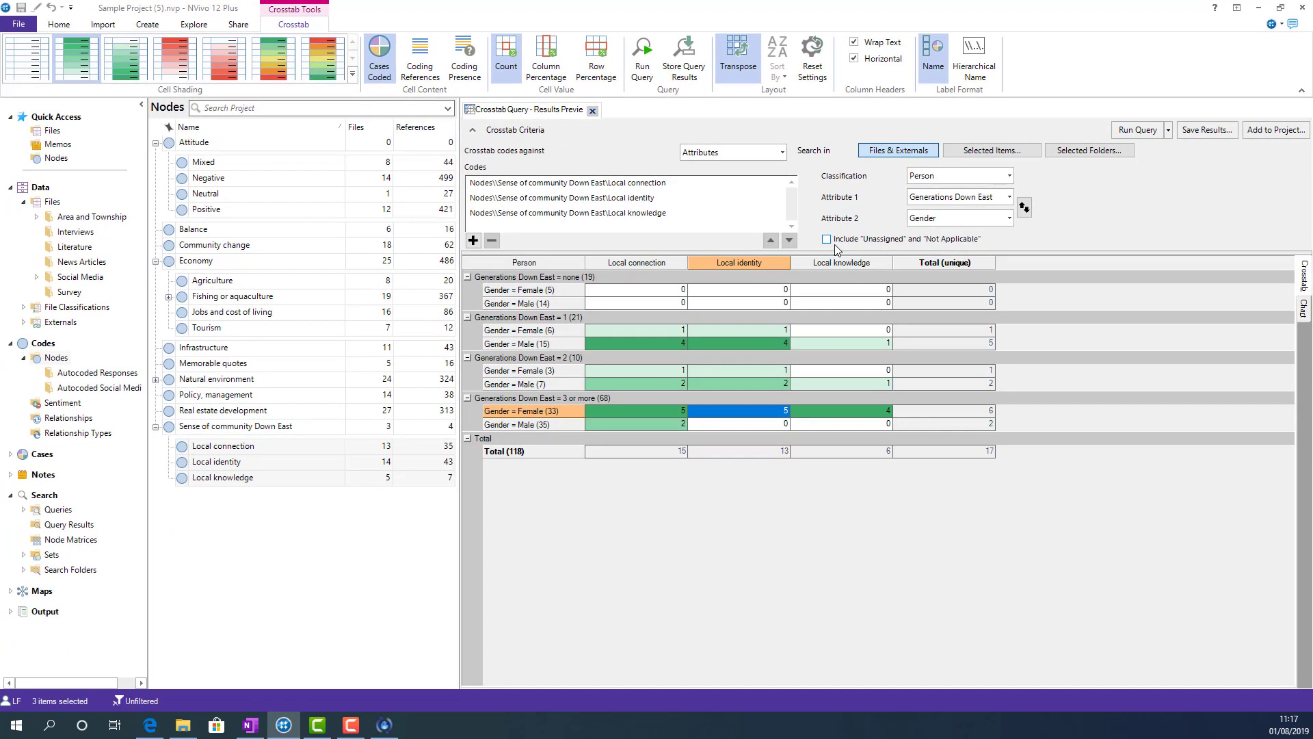
Step: Show the crosstab results as a chart, trying a stacked column type and settling on Grouped Column
left_click(1304, 314)
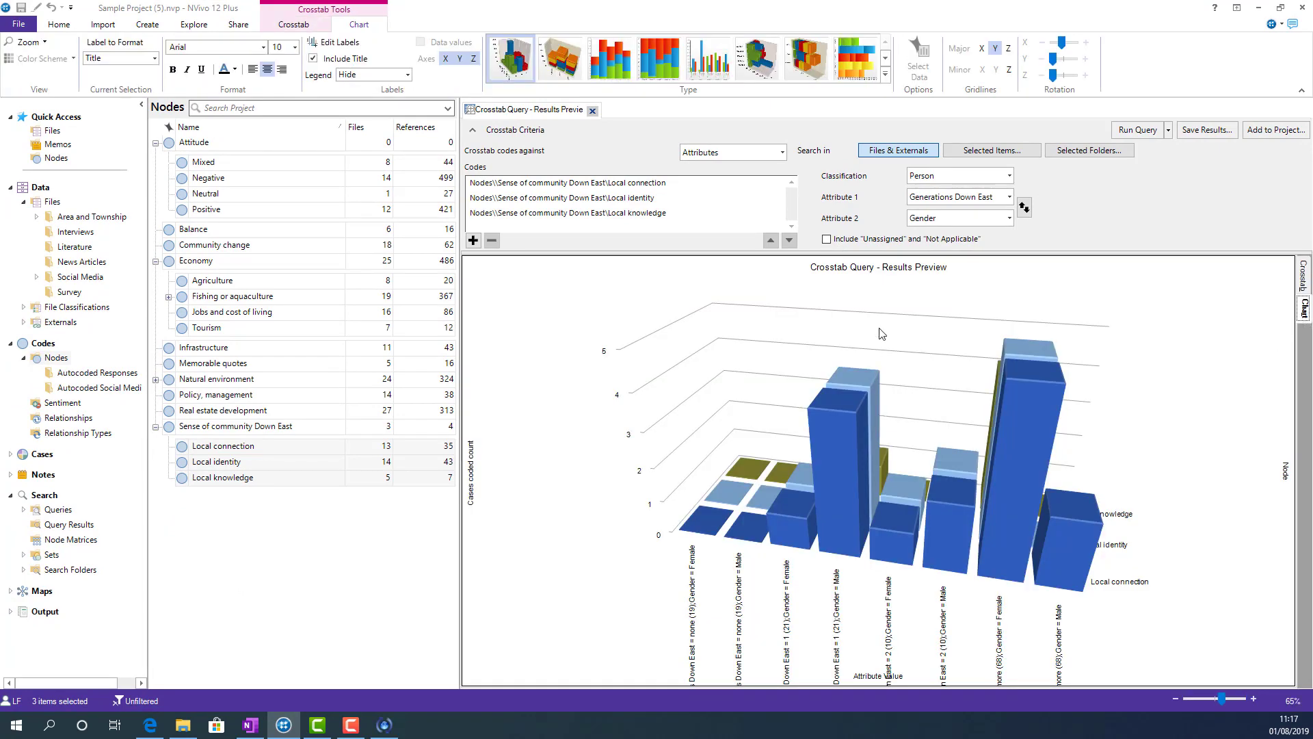
left_click(609, 74)
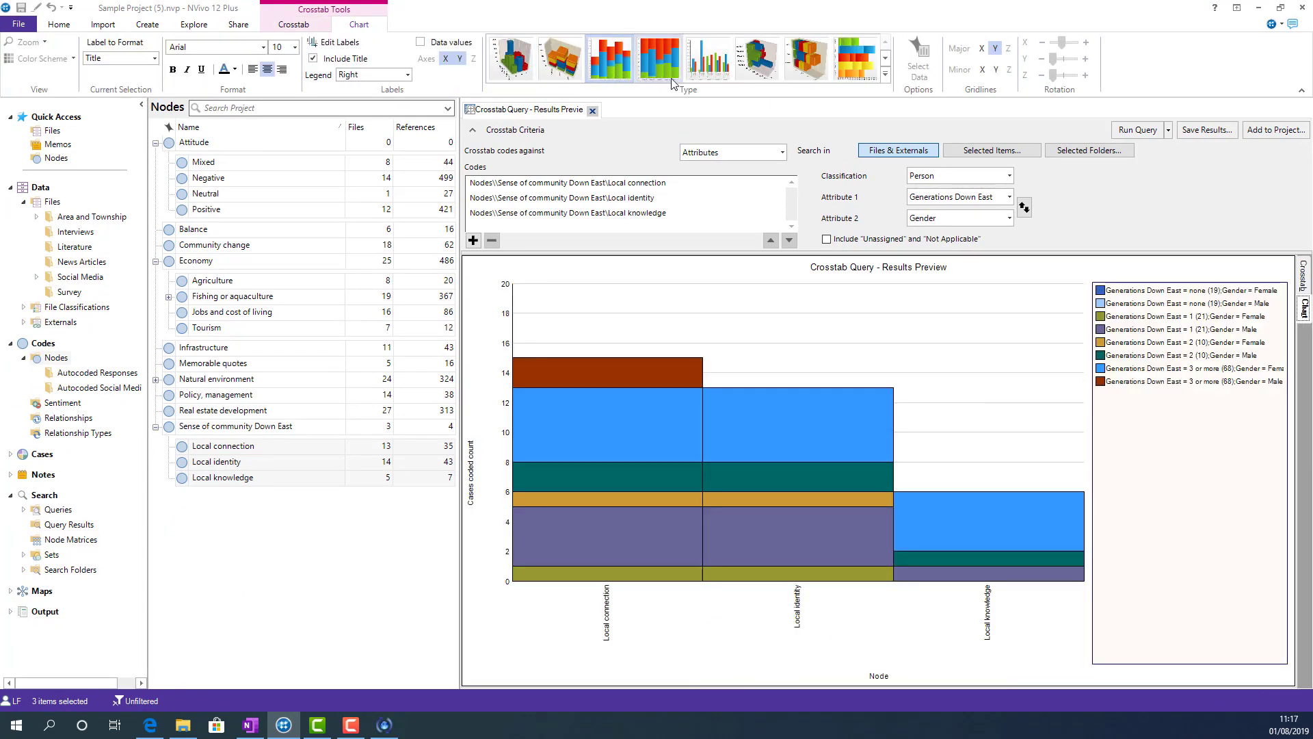
left_click(708, 73)
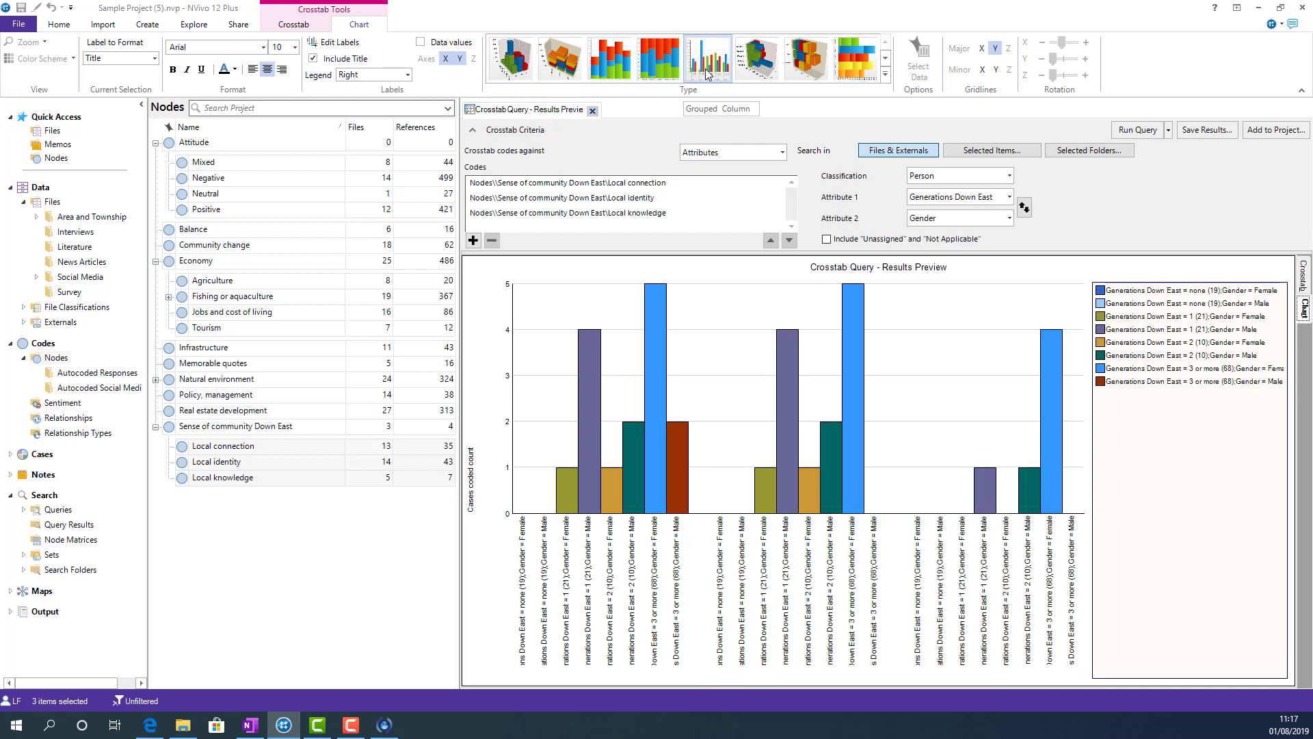
Step: Check the export and copy options for the chart, return to the crosstab table and check its options
right_click(917, 299)
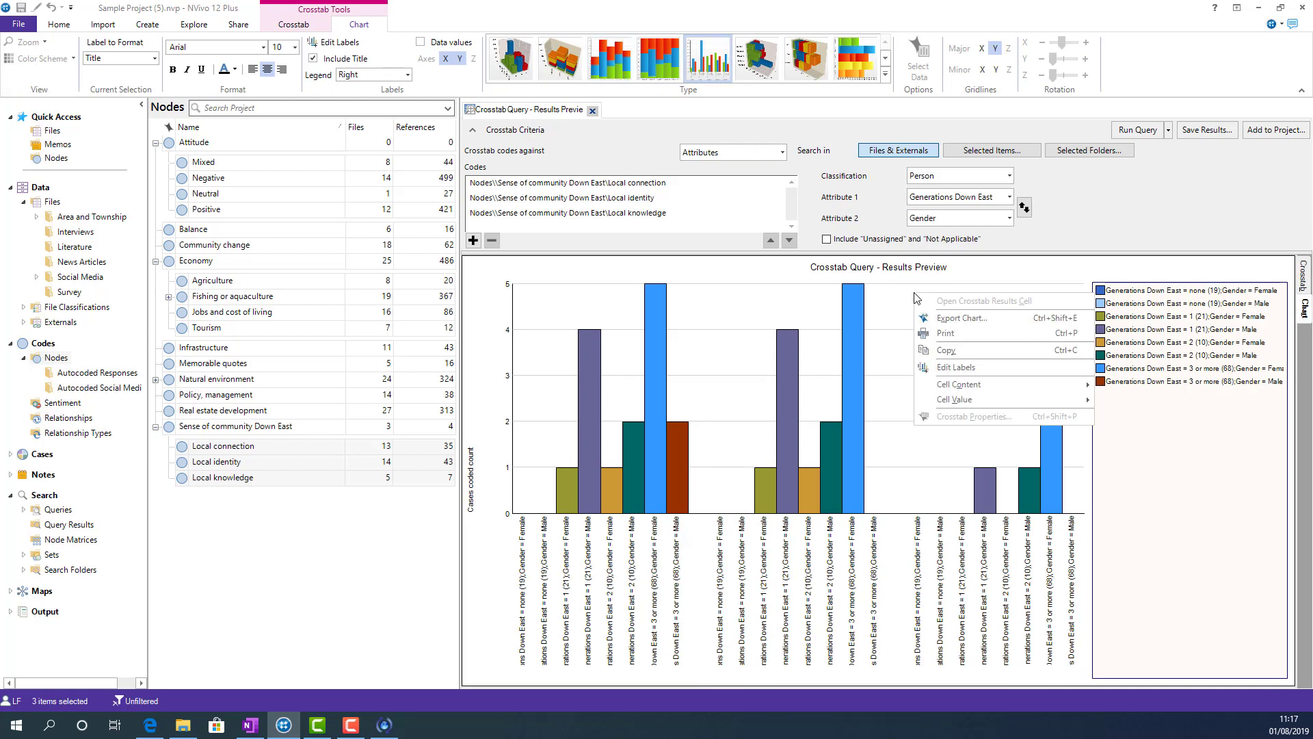
left_click(1305, 277)
right_click(961, 299)
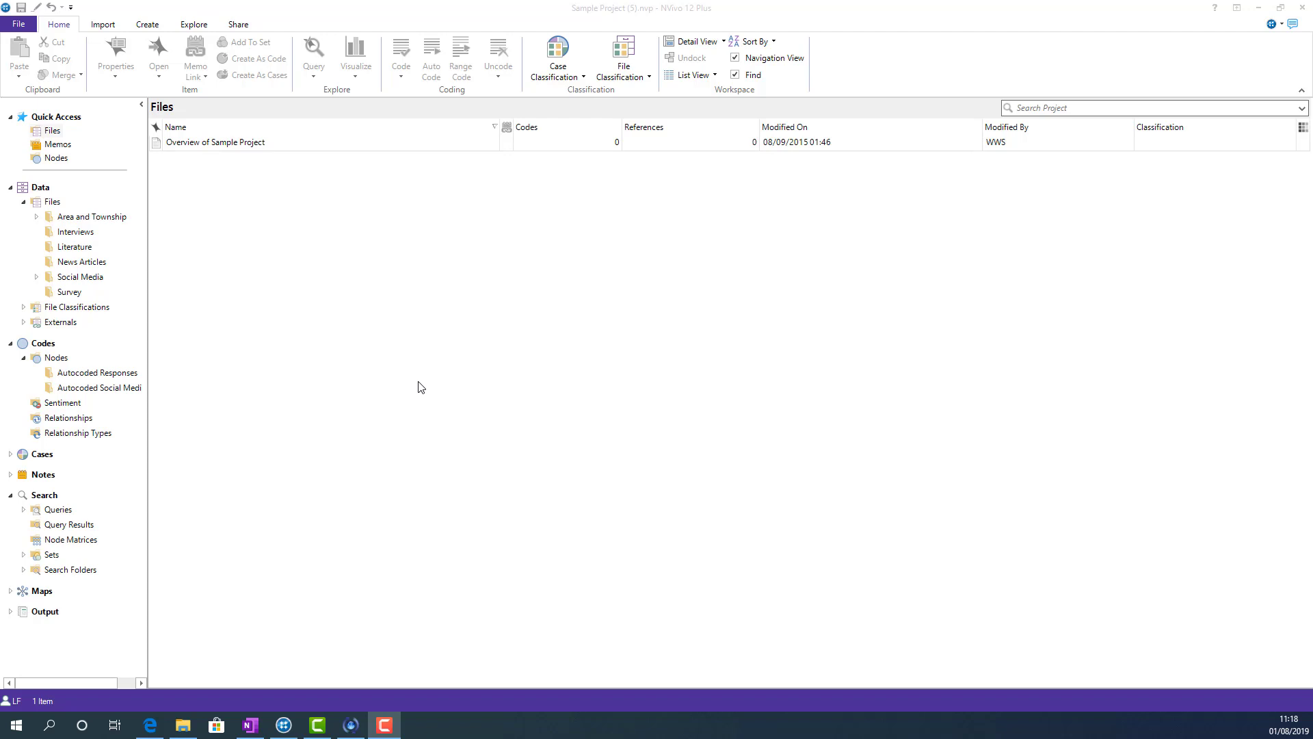
Step: Start a new Crosstab query and add the Attitude codes Mixed, Negative, Neutral and Positive
left_click(199, 26)
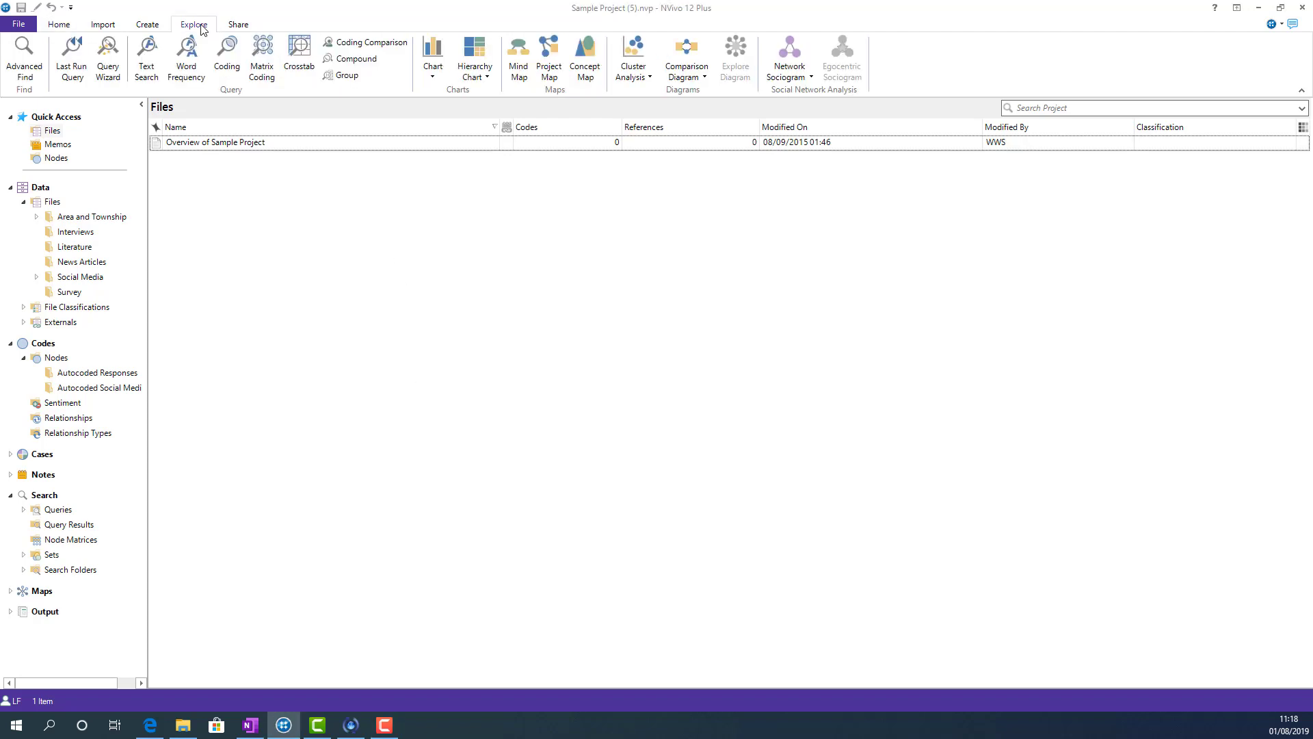
left_click(299, 60)
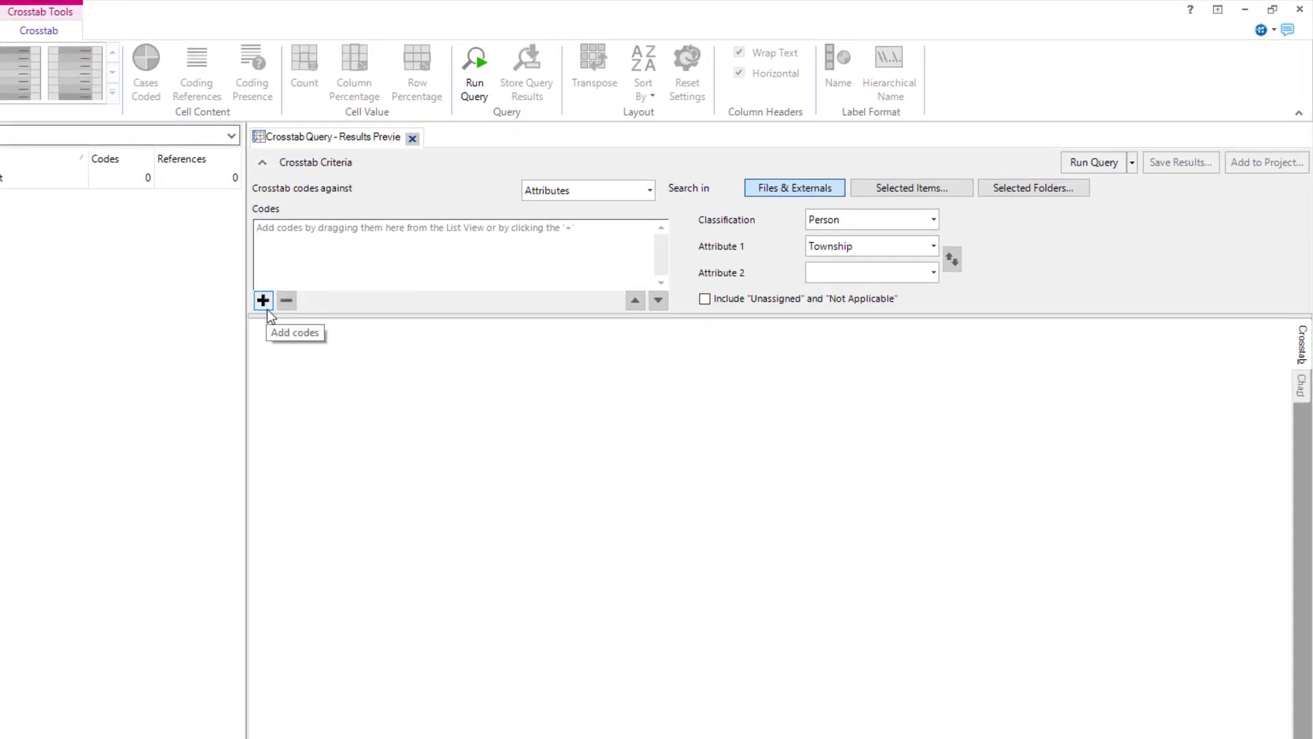
left_click(265, 307)
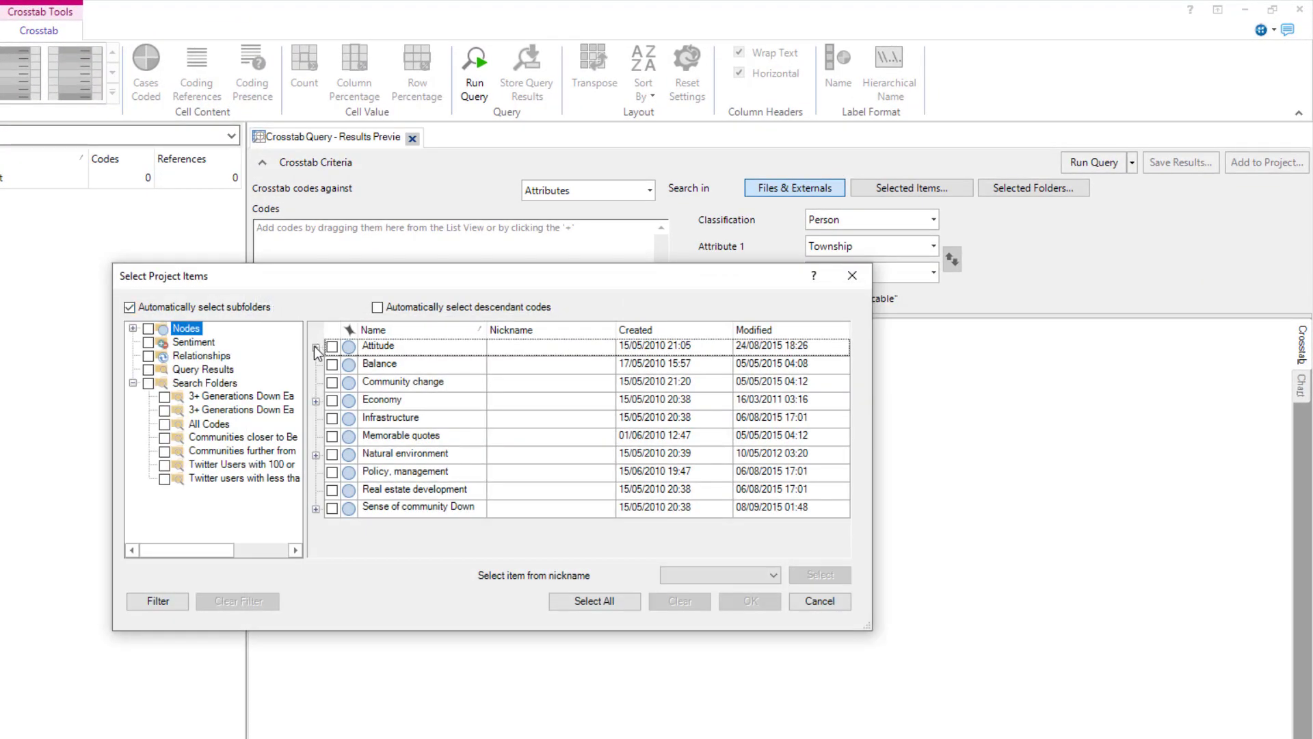
left_click(315, 346)
left_click(348, 370)
left_click(348, 387)
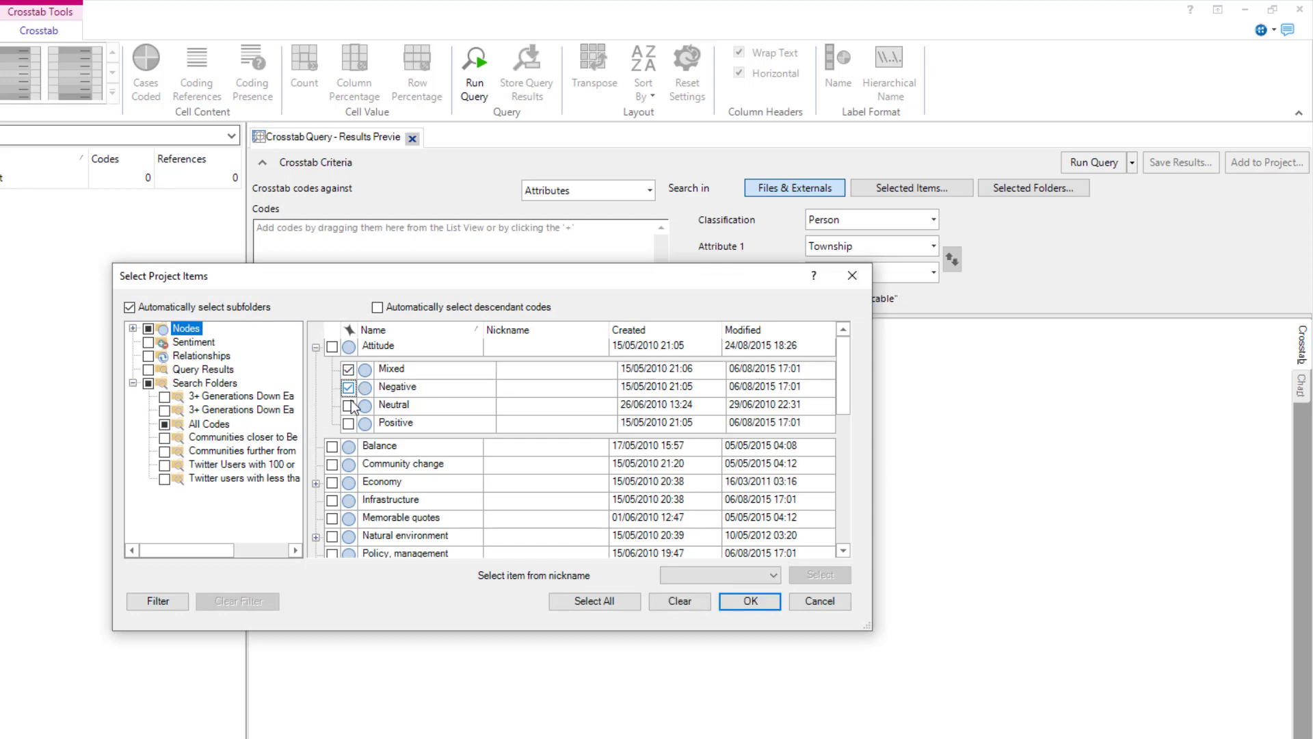
left_click(348, 405)
left_click(348, 423)
left_click(750, 600)
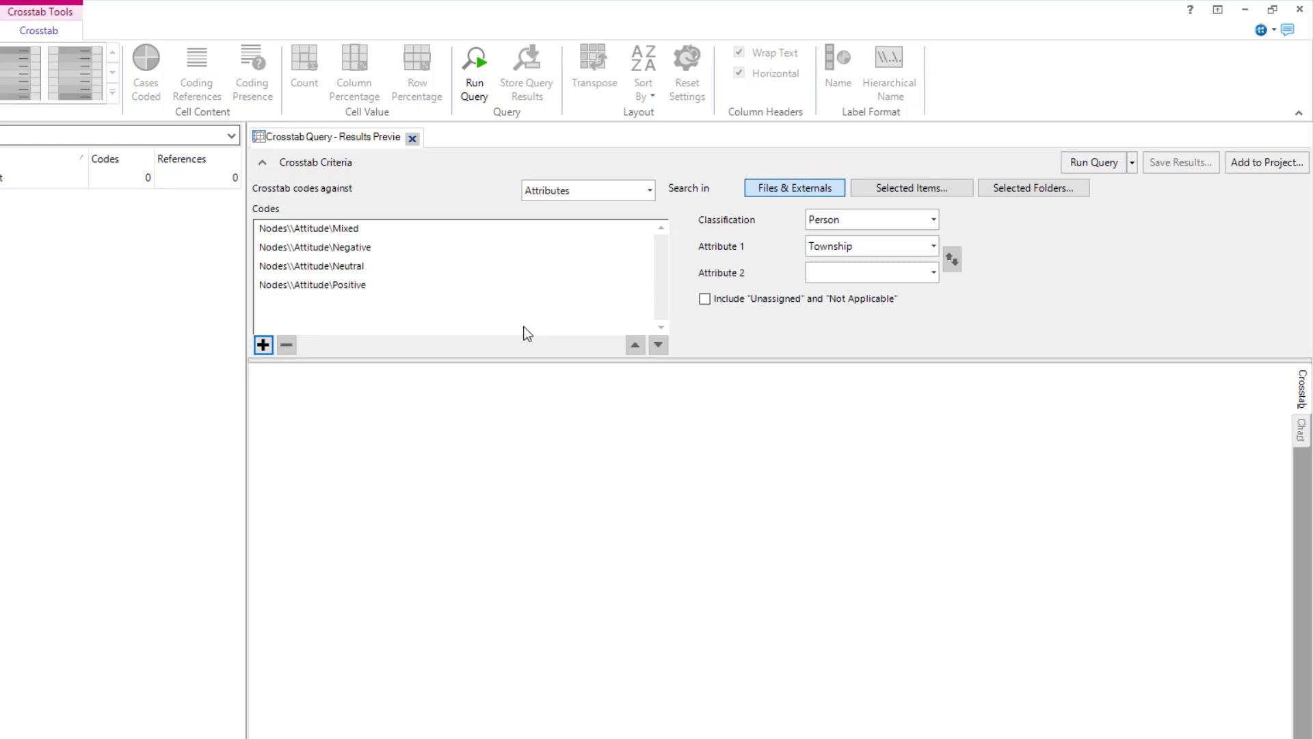
Step: Reorder the query's codes, moving Mixed below Negative and Neutral to the head of the list
left_click(347, 232)
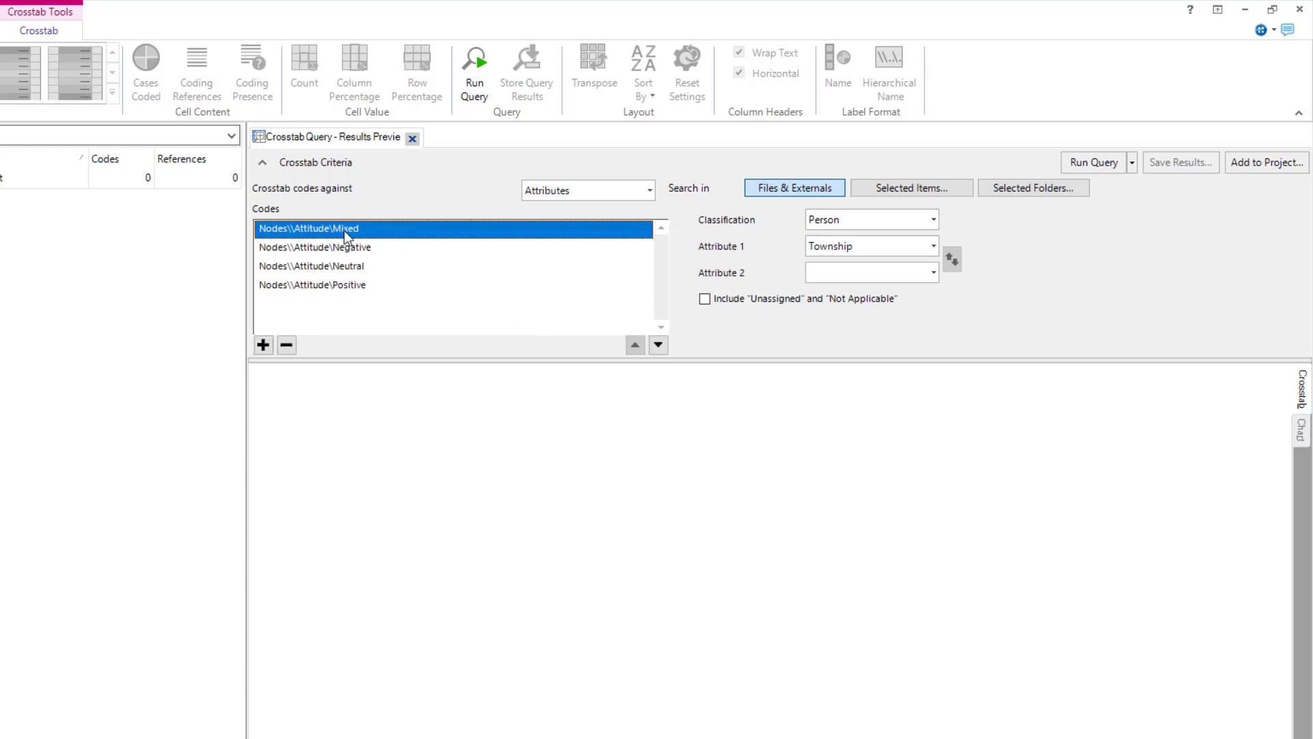
left_click(657, 346)
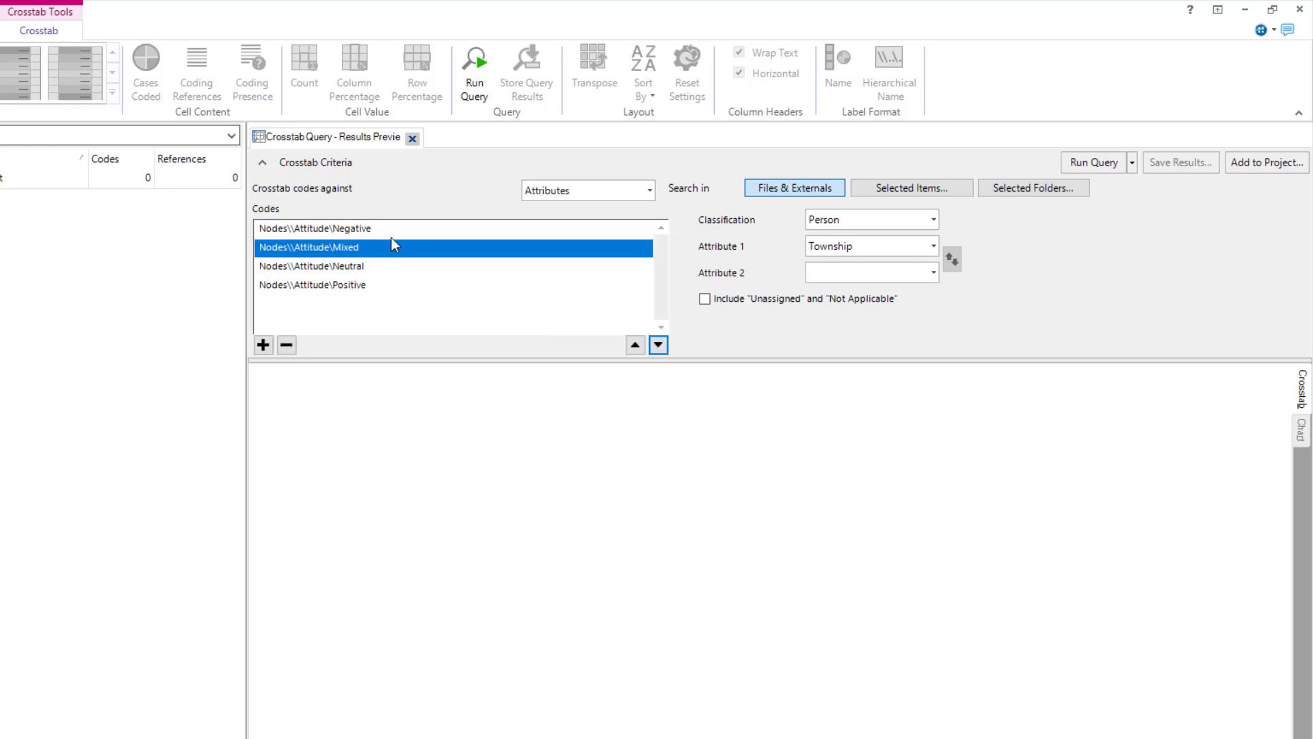
left_click(369, 267)
left_click(630, 348)
left_click(630, 347)
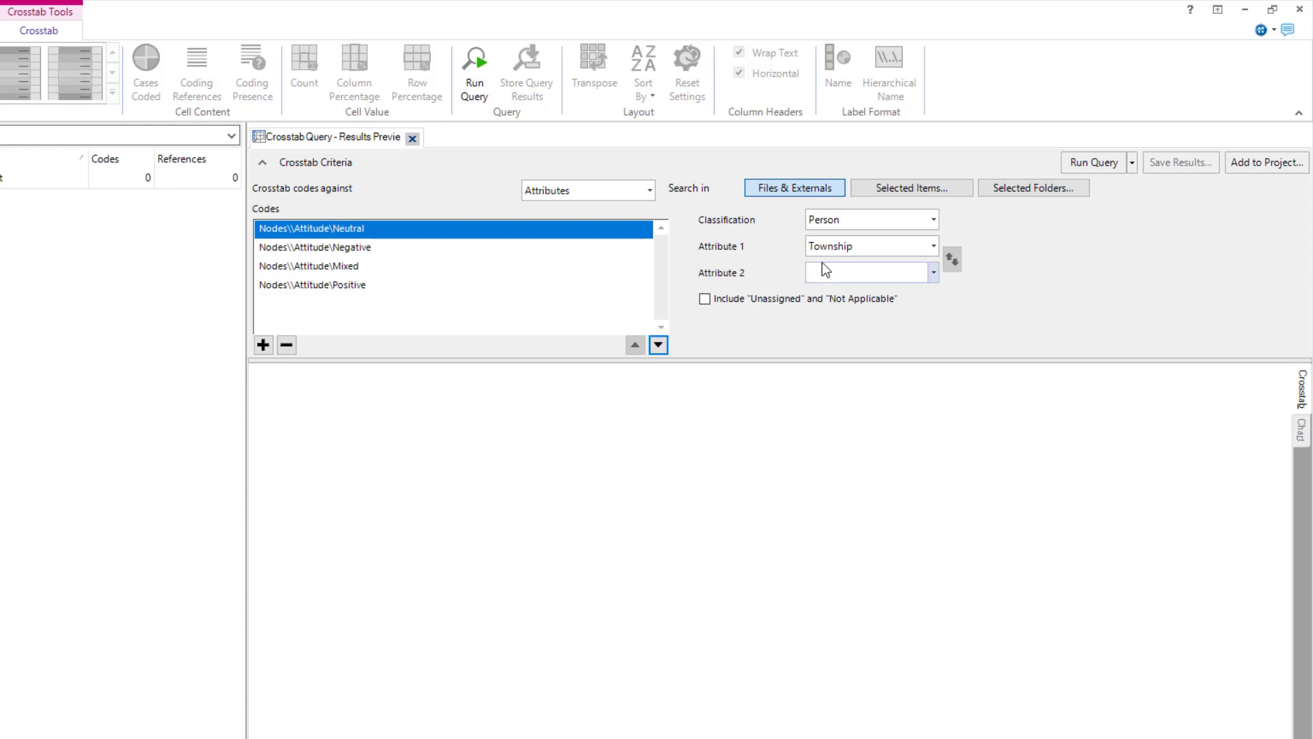
Step: Keep the Person classification and set Attribute 1 to Generations Down East and Attribute 2 to Gender
left_click(841, 224)
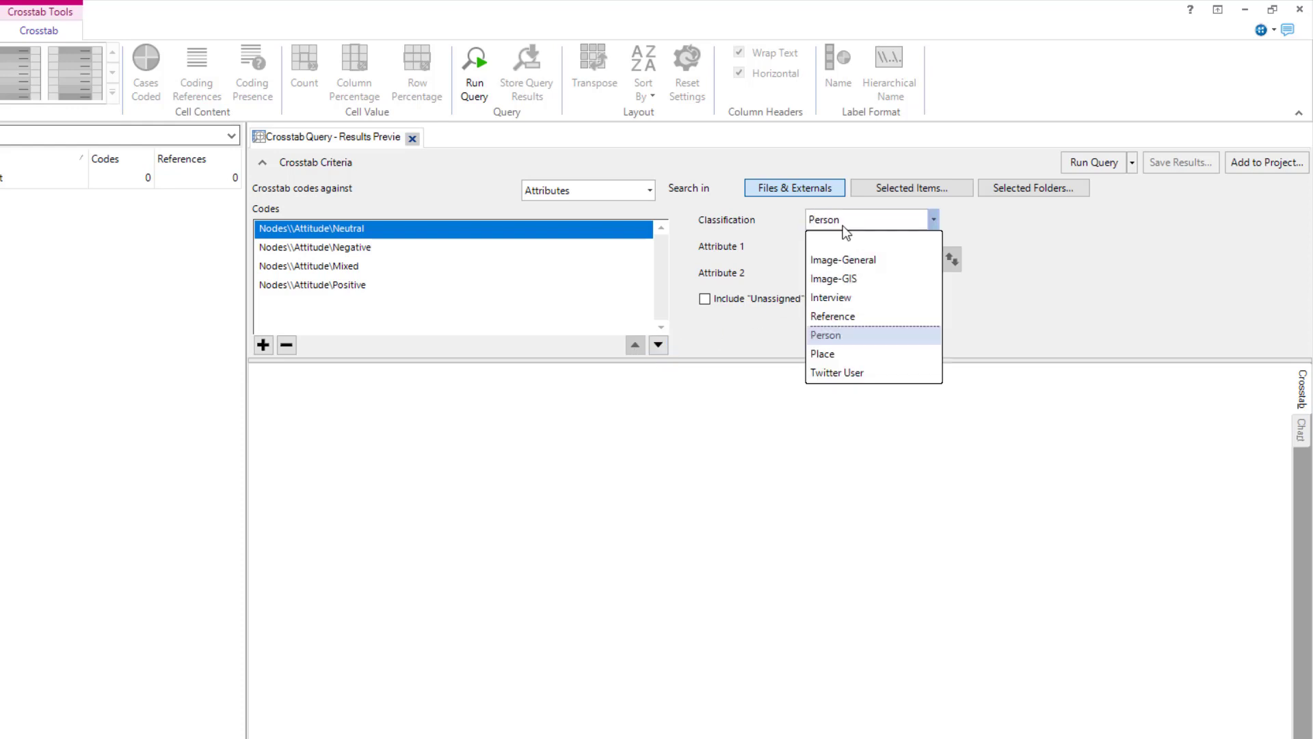
left_click(930, 335)
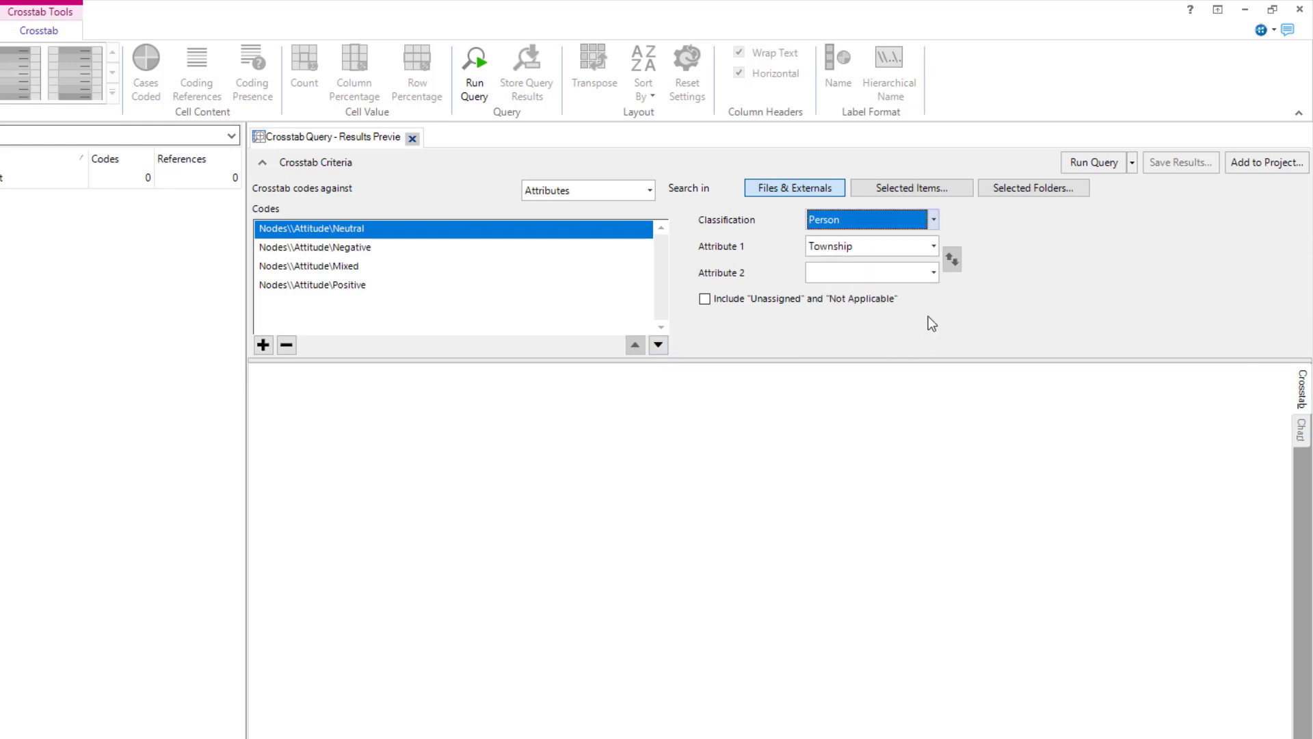
left_click(925, 250)
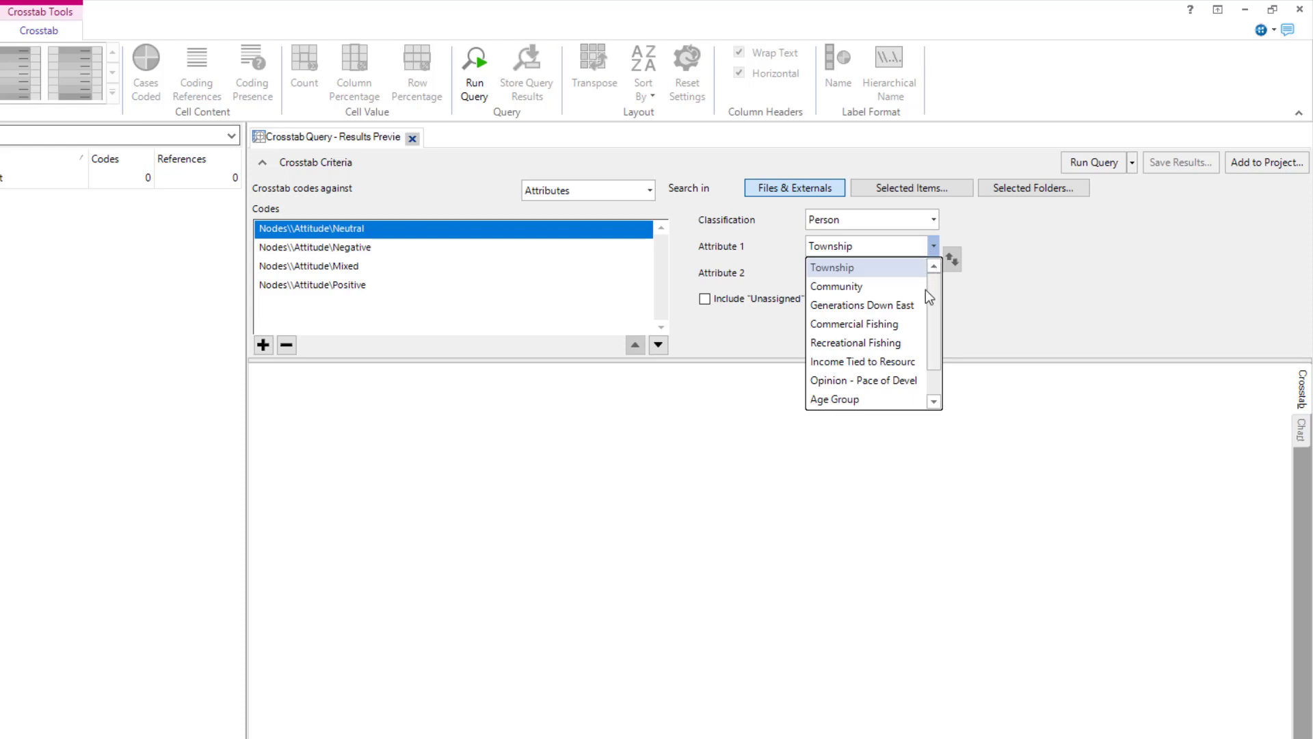
left_click(908, 303)
left_click(933, 272)
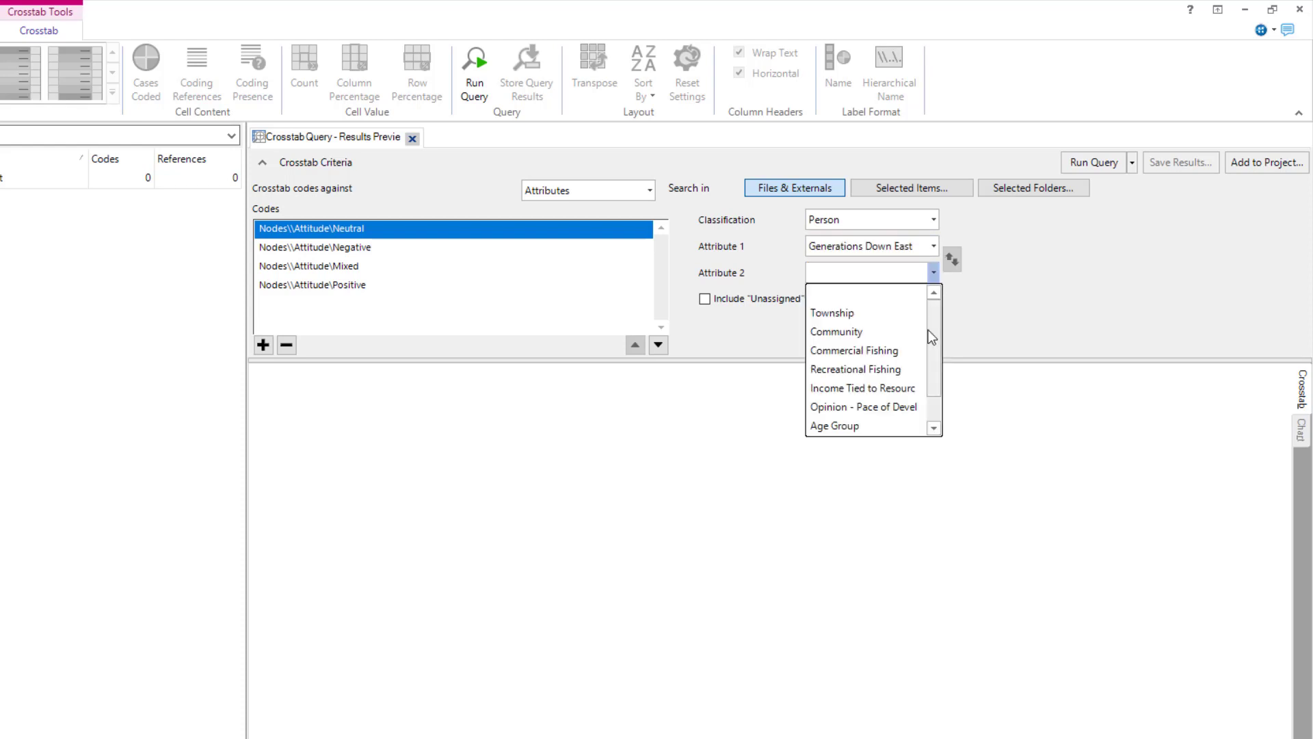
scroll(932, 375, "down", 1)
left_click(901, 410)
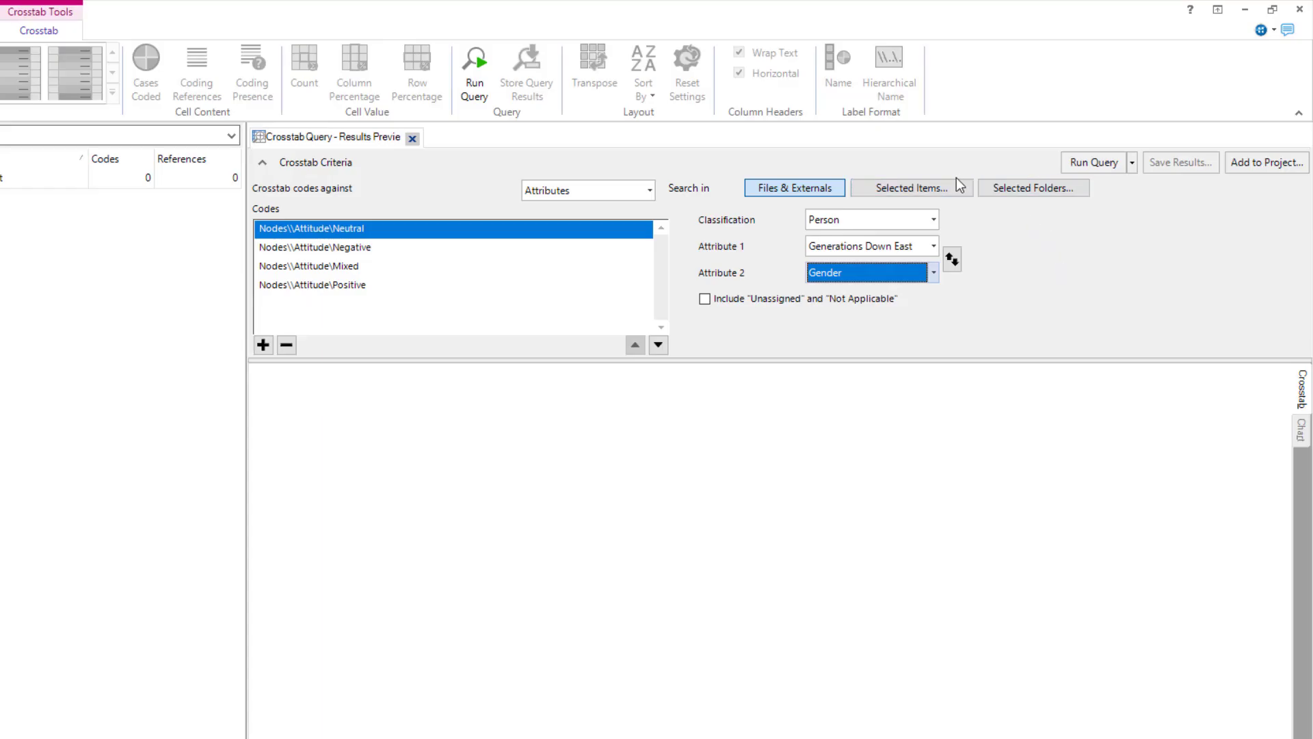
Step: Restrict the query's search scope to selected items, choosing only the Economy node
left_click(947, 183)
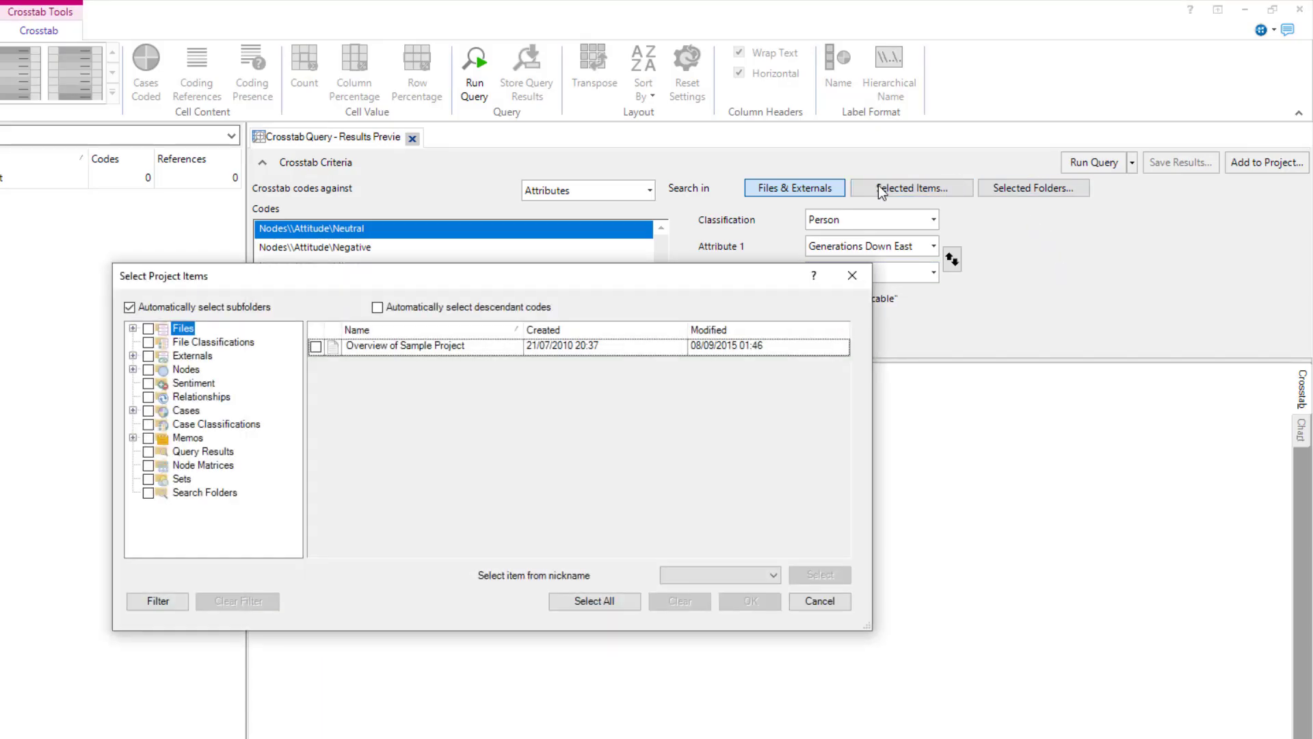
left_click(133, 369)
left_click(174, 370)
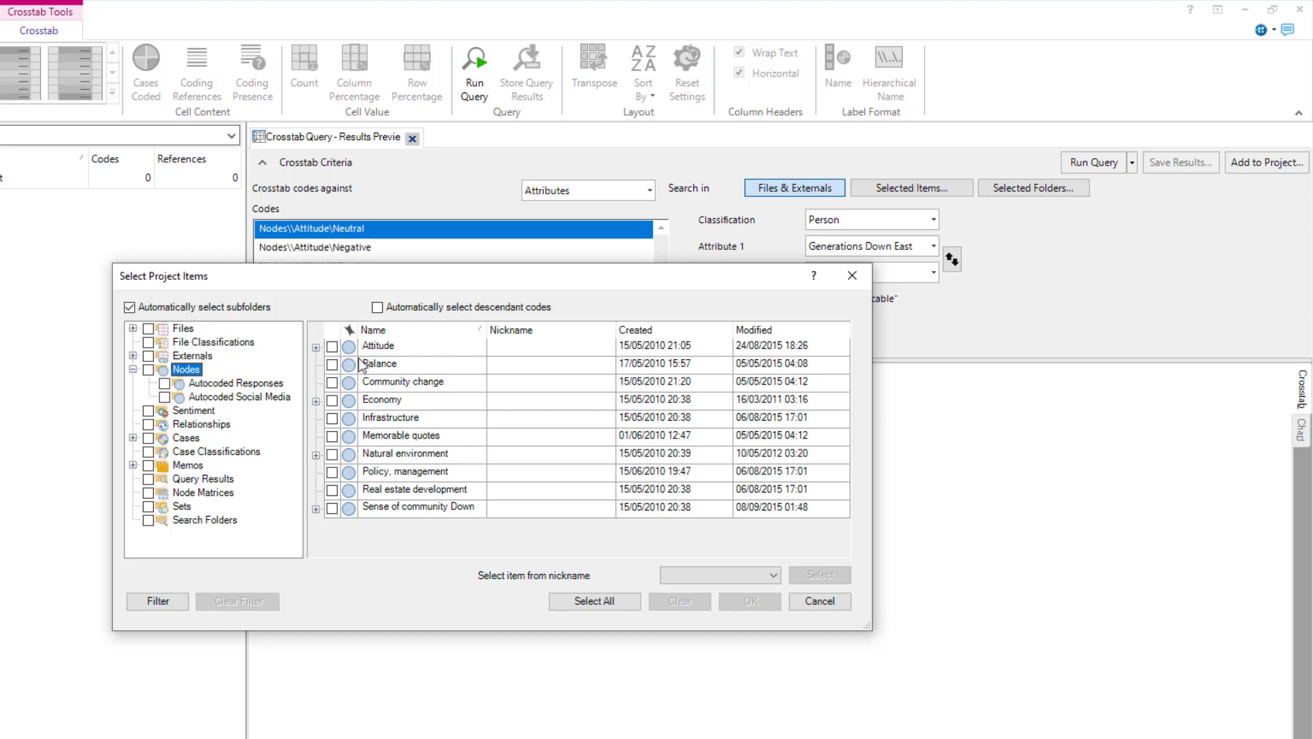
left_click(332, 400)
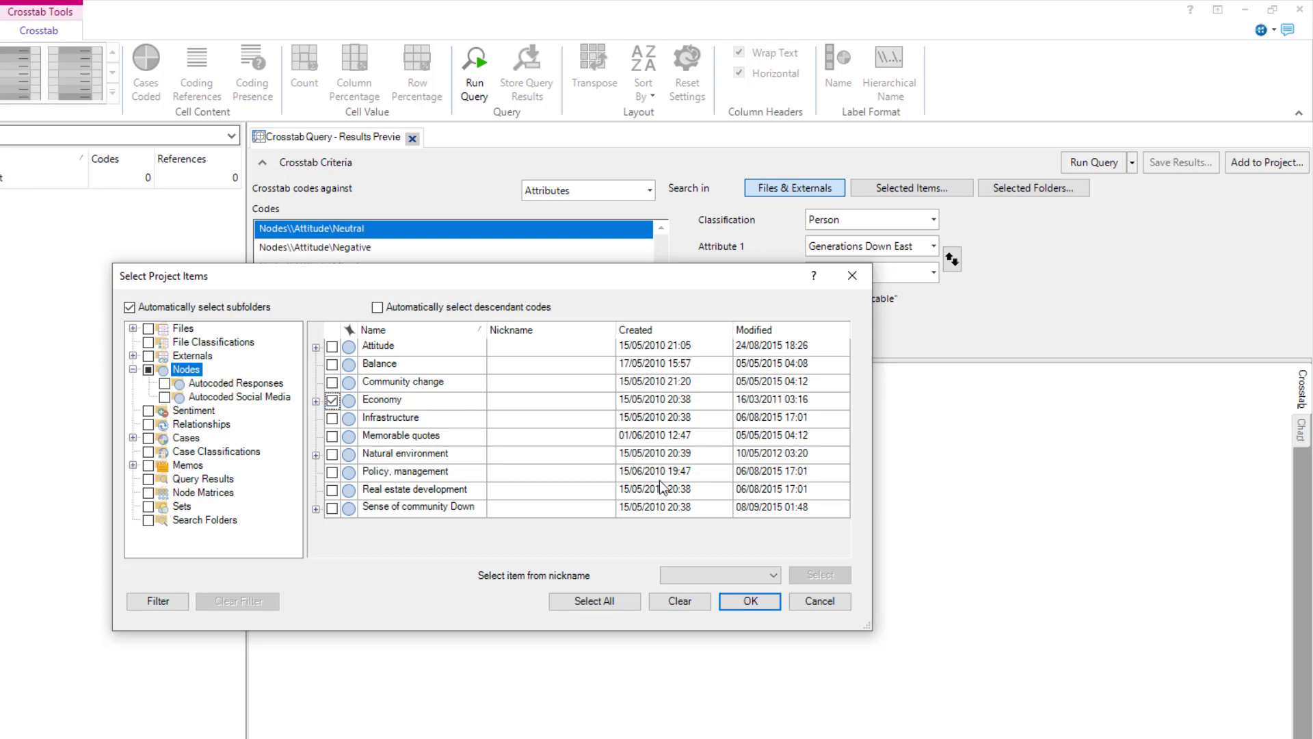
left_click(735, 602)
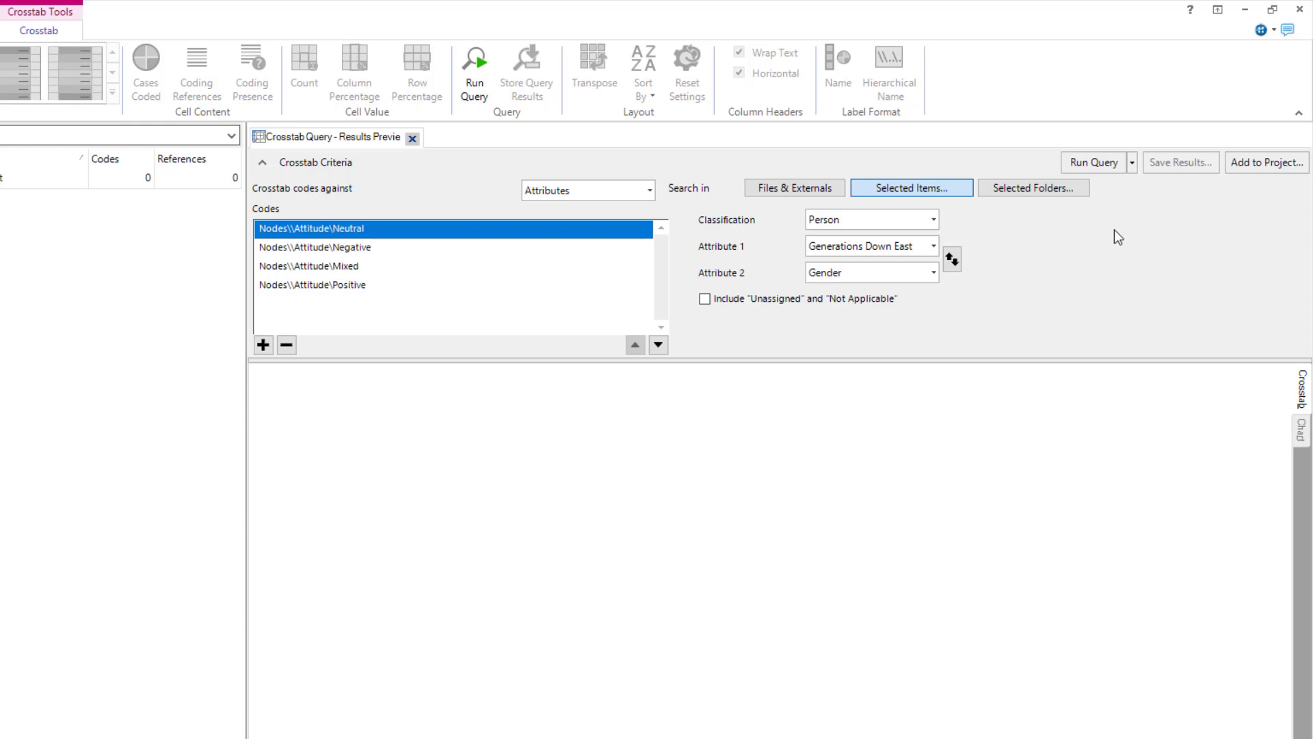
Step: Run the Attitude crosstab query and transpose its results
left_click(1103, 165)
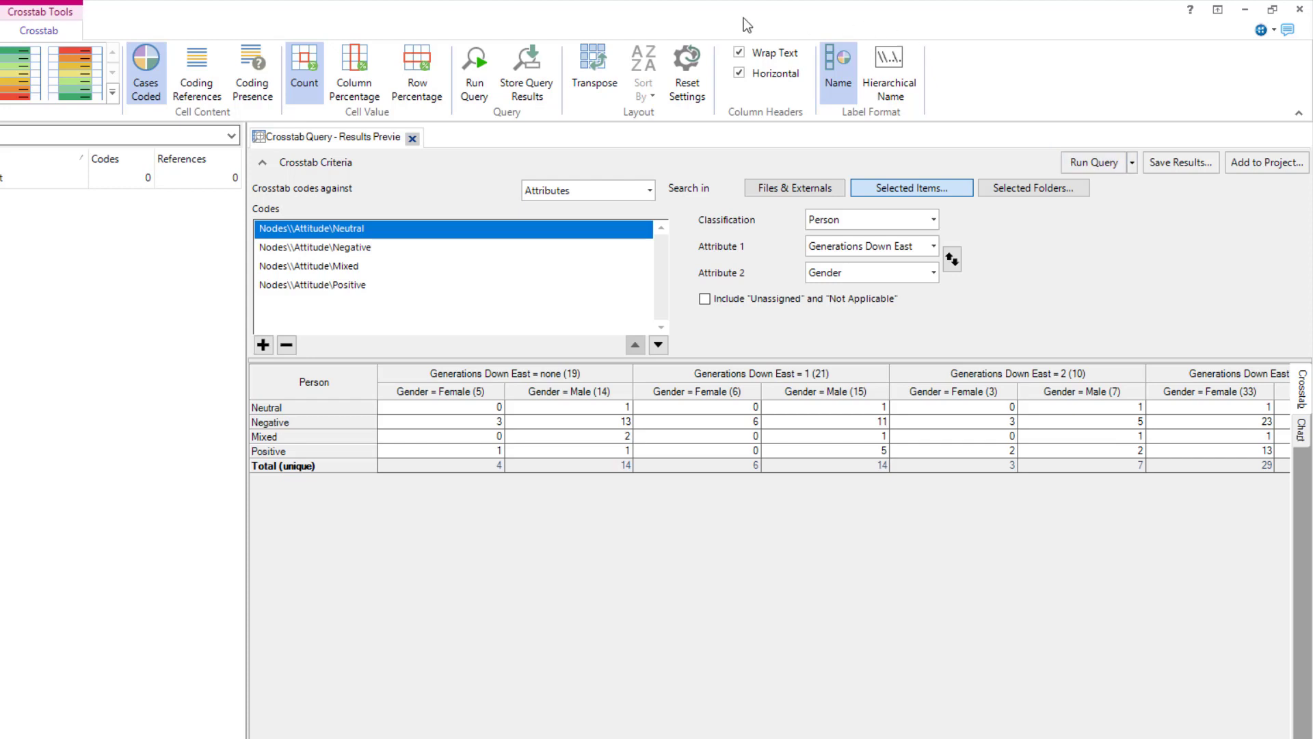
left_click(614, 88)
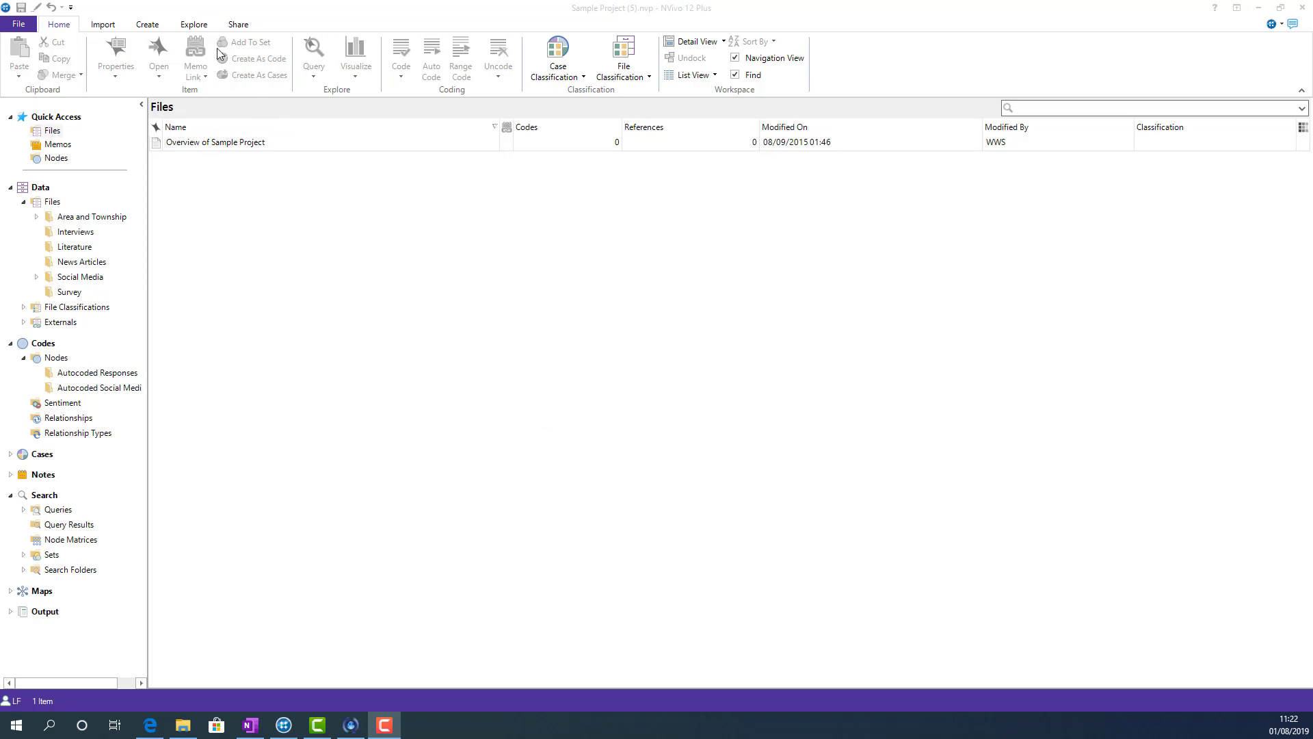
Step: Start another new Crosstab query and set it to compare codes against Cases
left_click(194, 24)
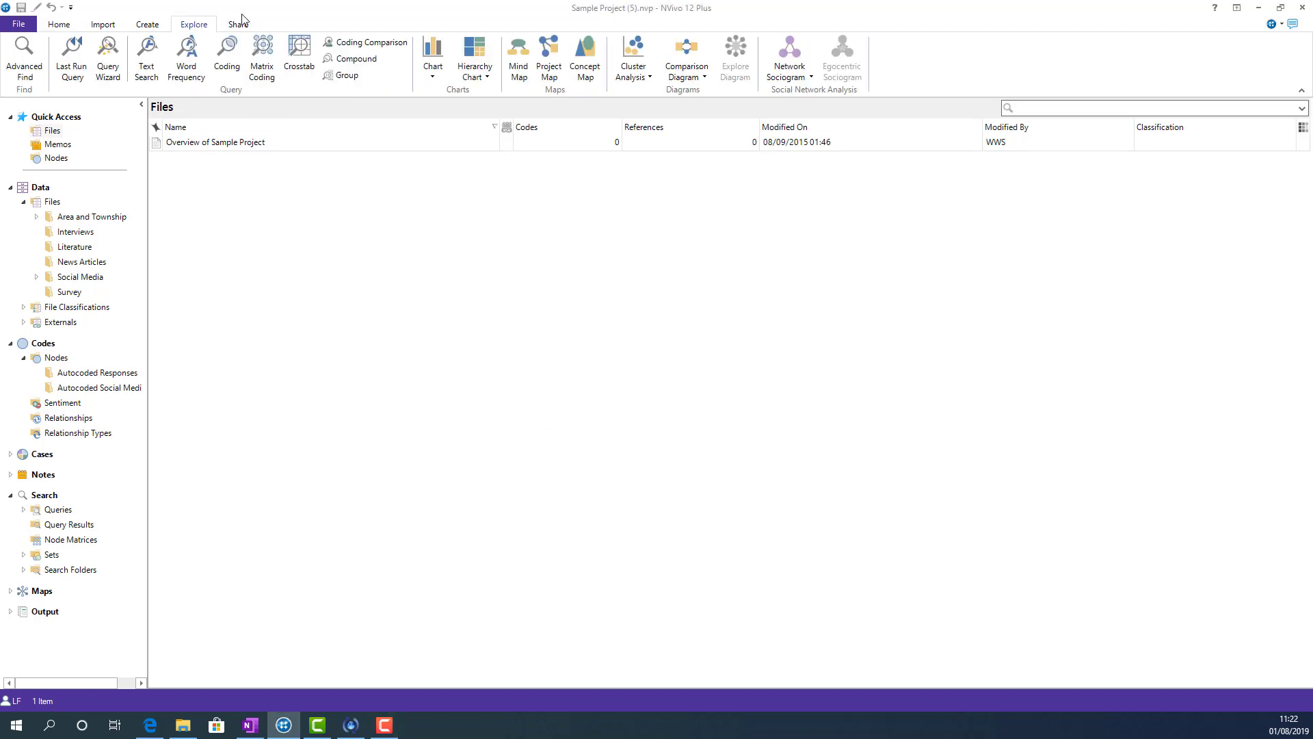
left_click(299, 54)
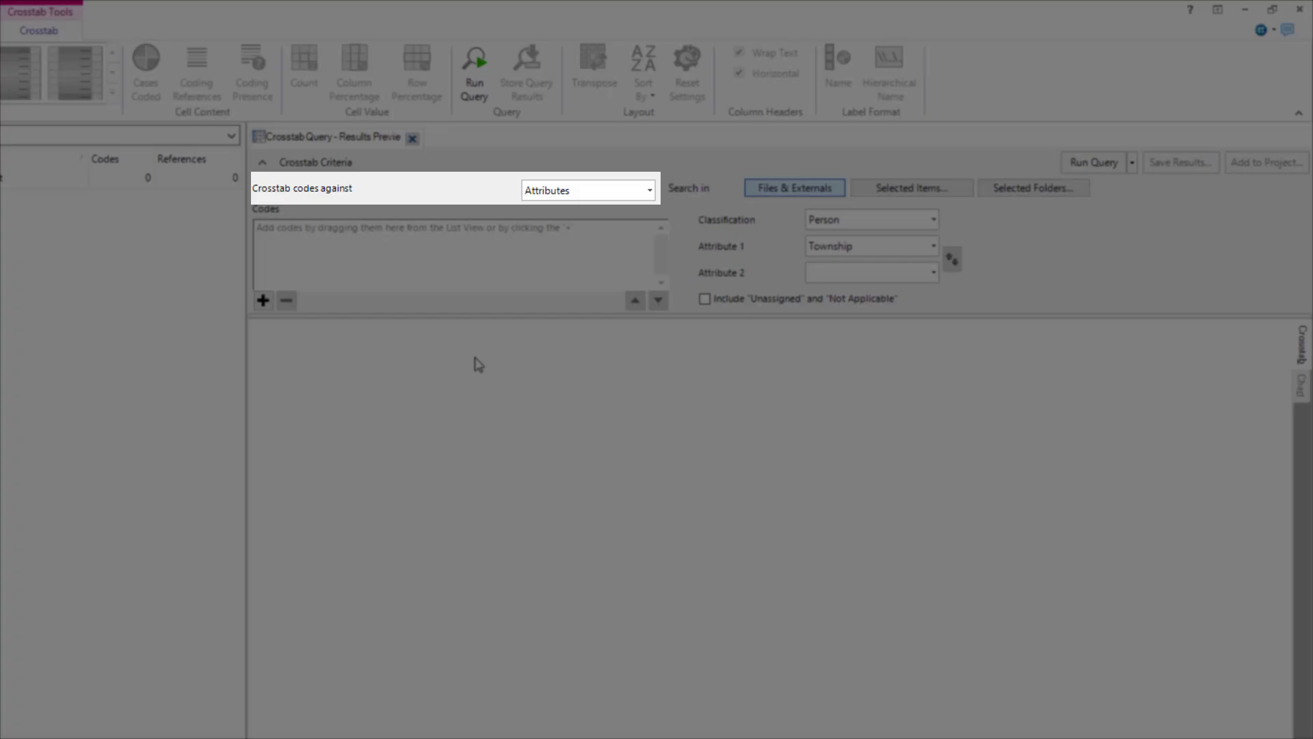
left_click(545, 195)
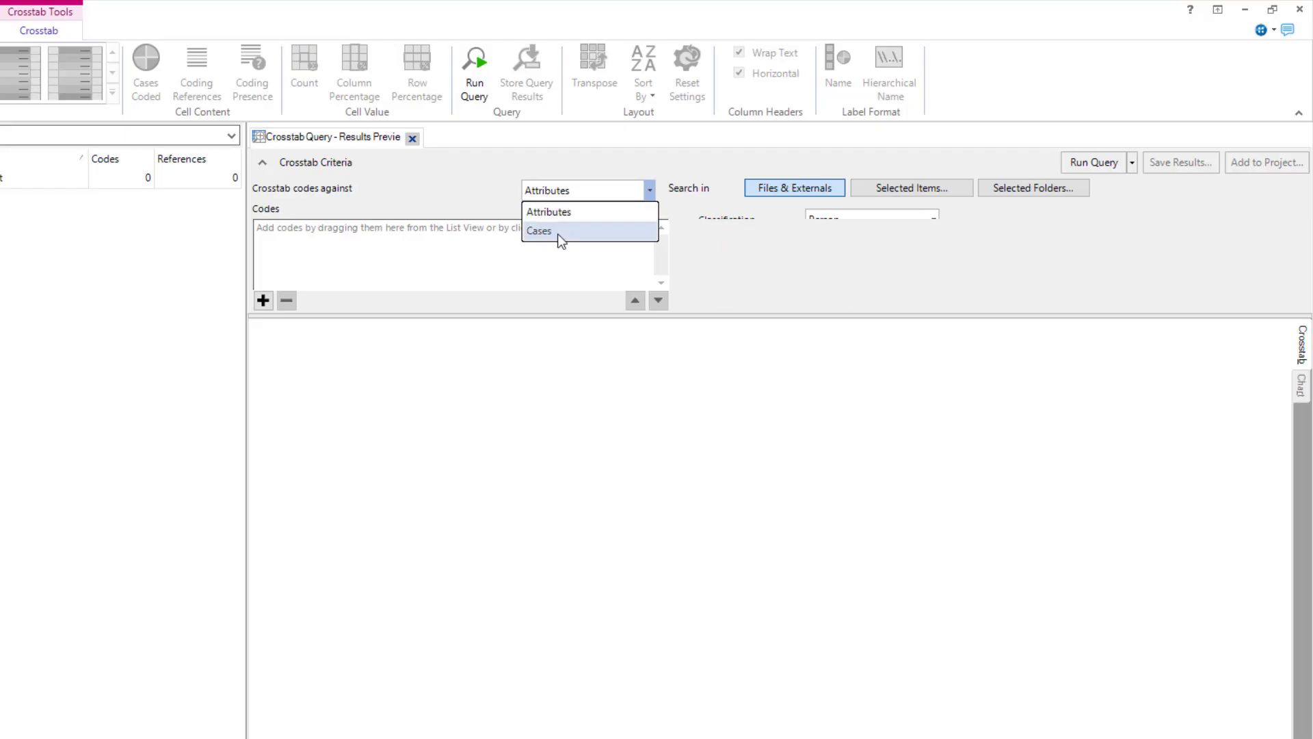
left_click(561, 233)
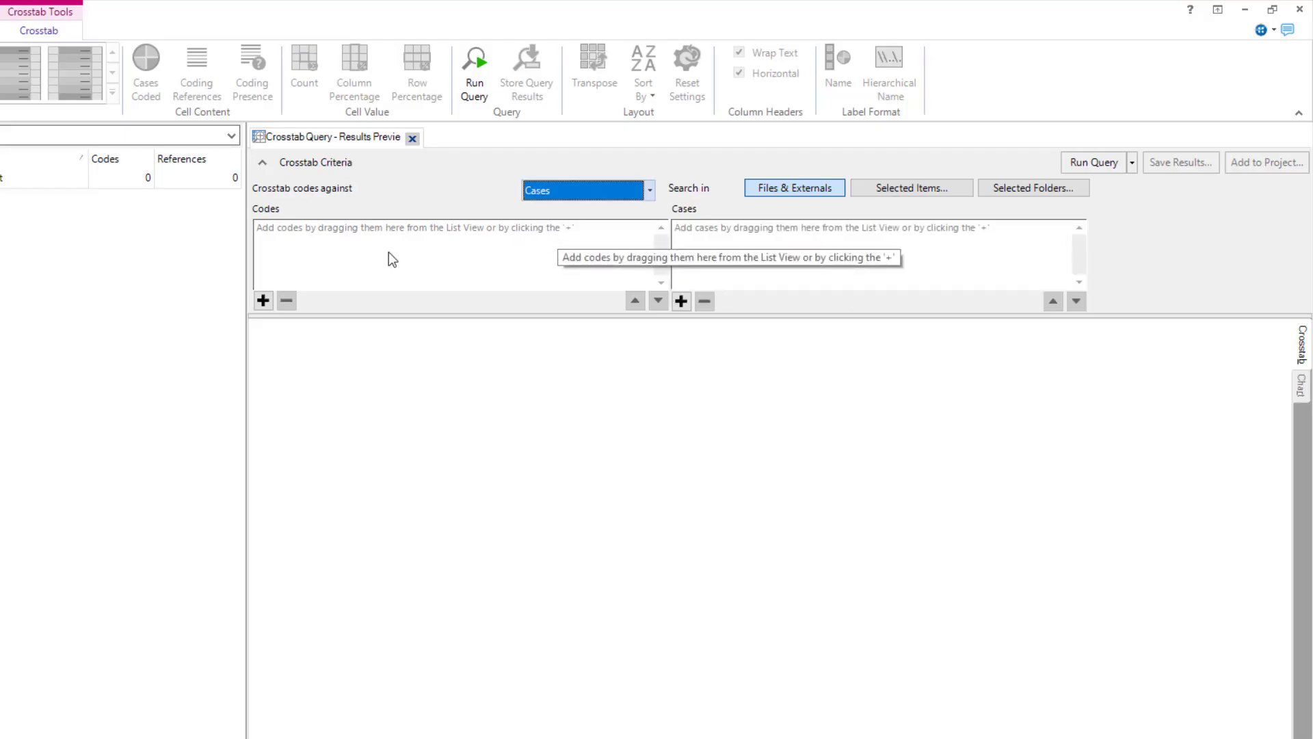
Step: Add Fishing industry decline, under Economy's Fishing or aquaculture, to the query's codes with descendant codes selected automatically
left_click(264, 300)
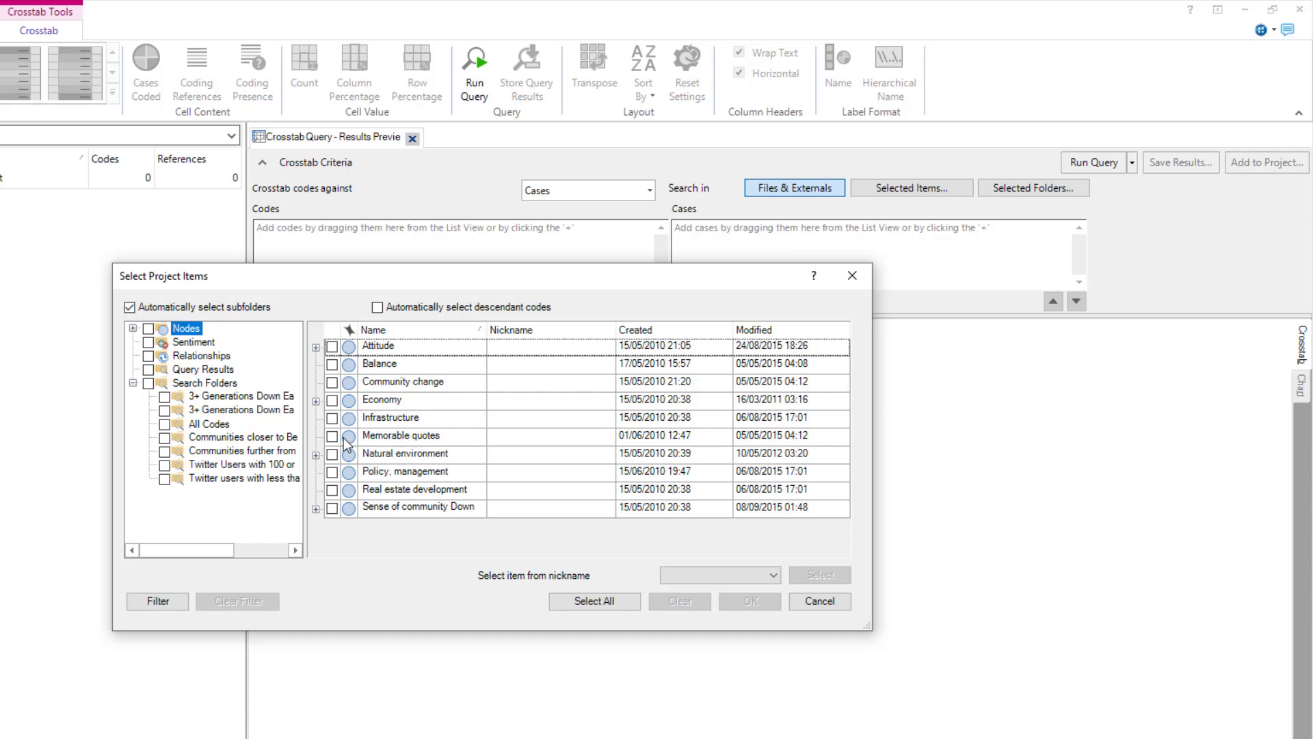
left_click(315, 402)
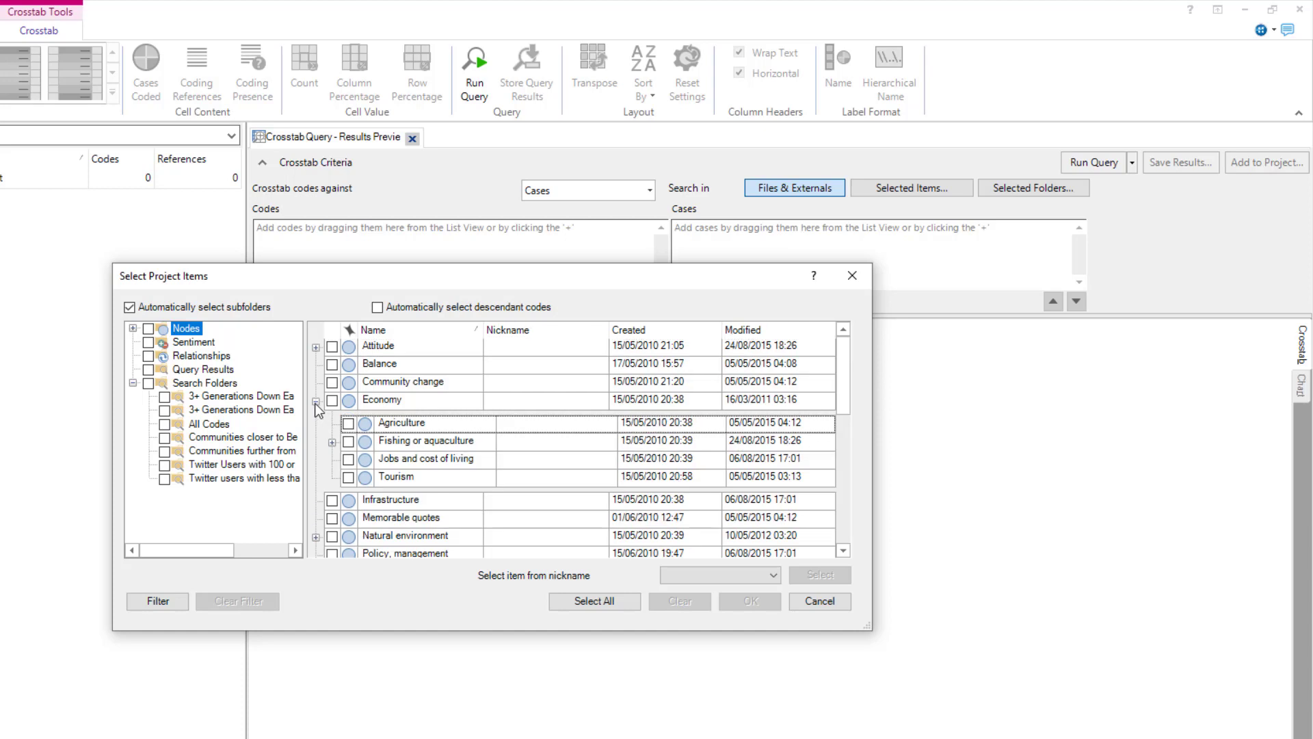
left_click(378, 307)
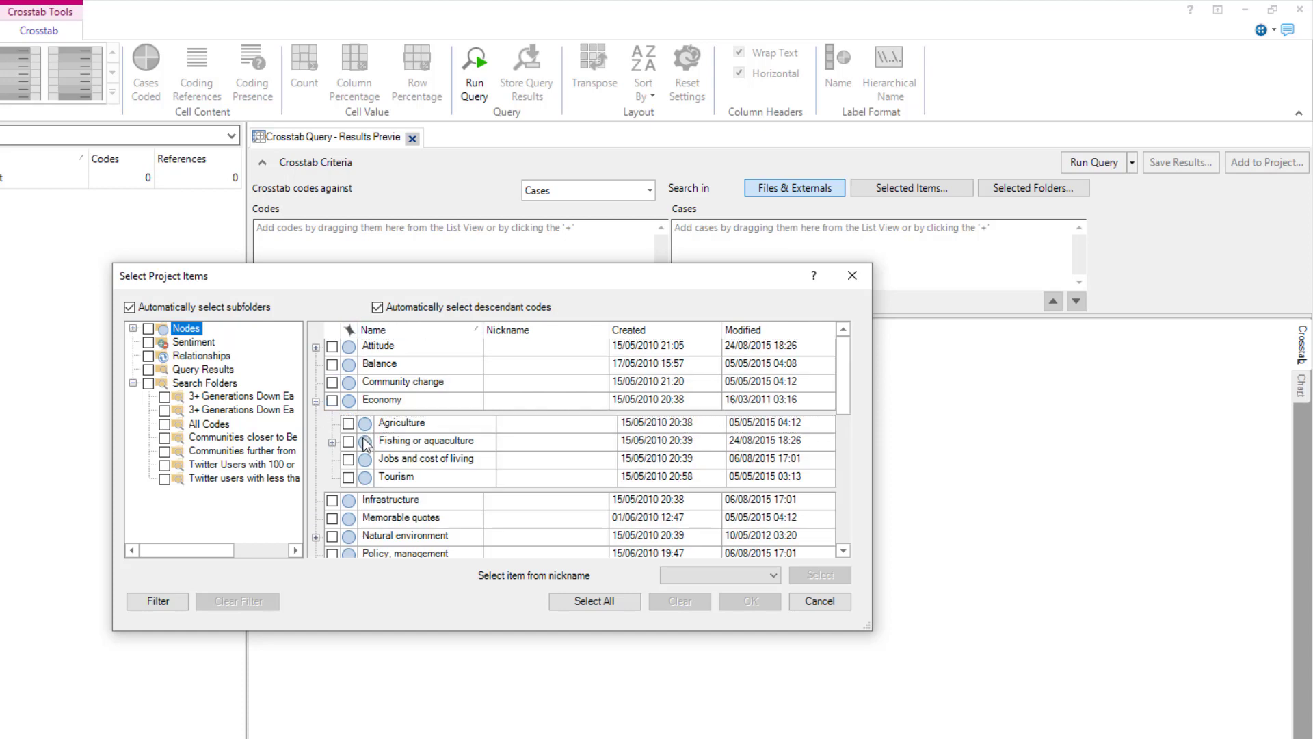
left_click(333, 442)
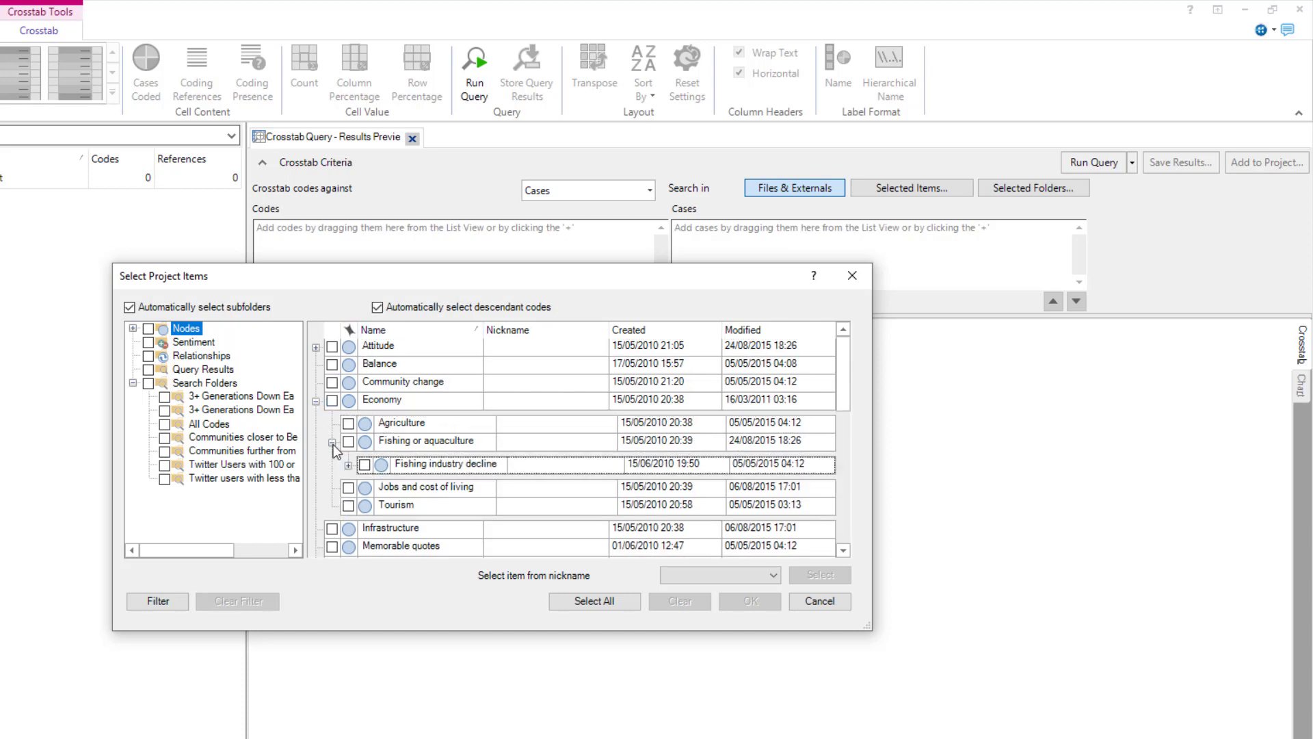
left_click(364, 465)
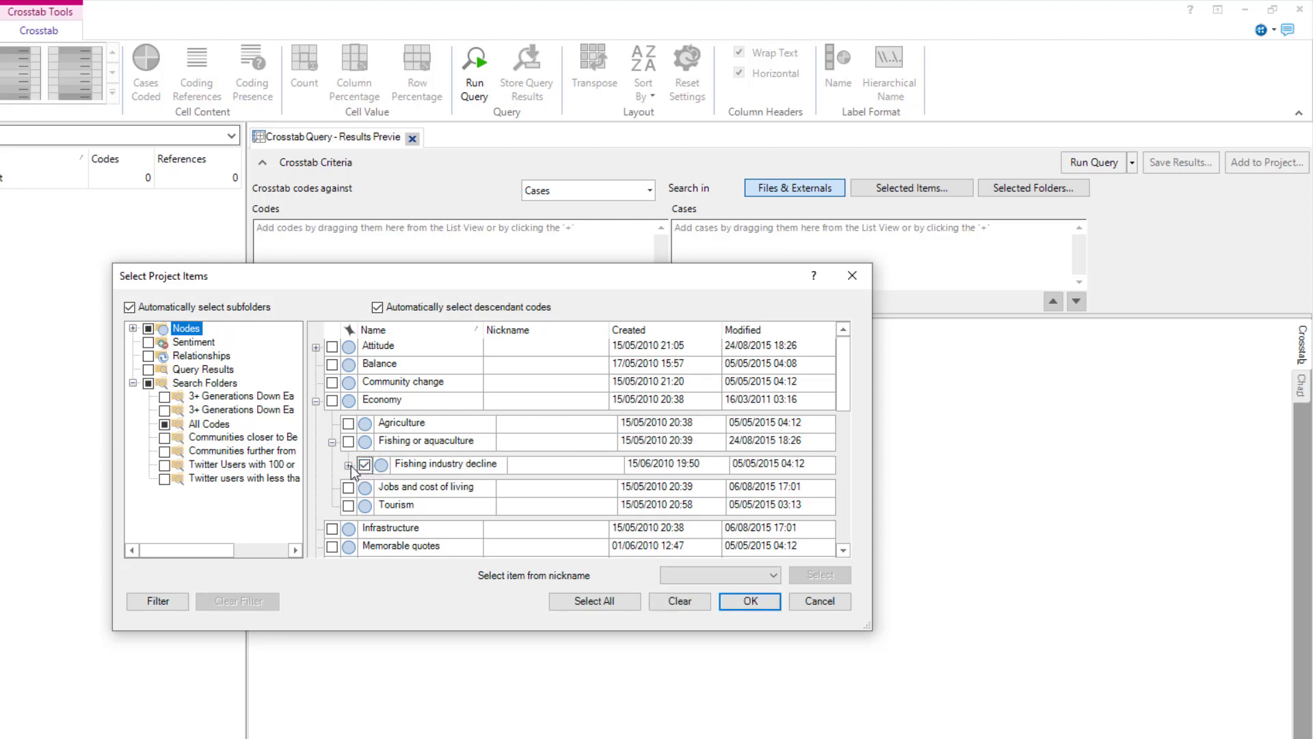
left_click(348, 466)
scroll(526, 472, "down", 2)
left_click(750, 600)
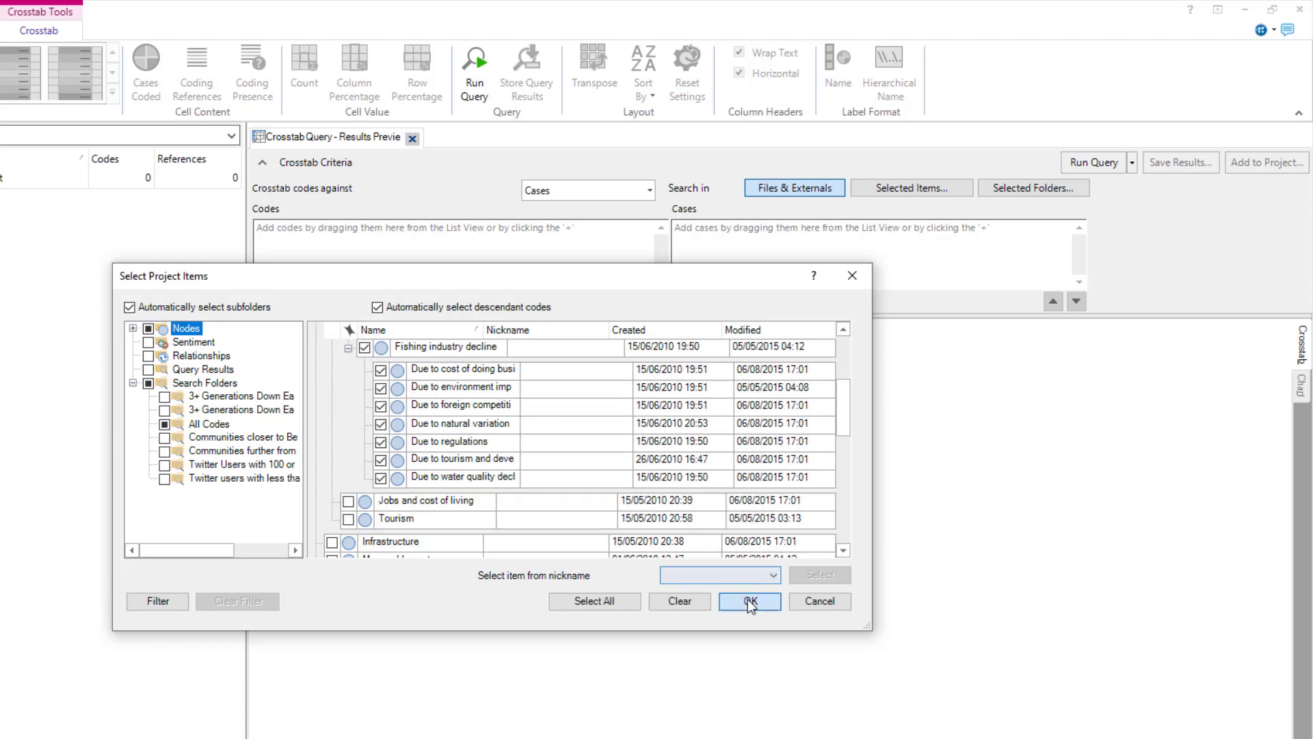
Step: Add all cases in the Person classification to the crosstab query's cases
left_click(681, 301)
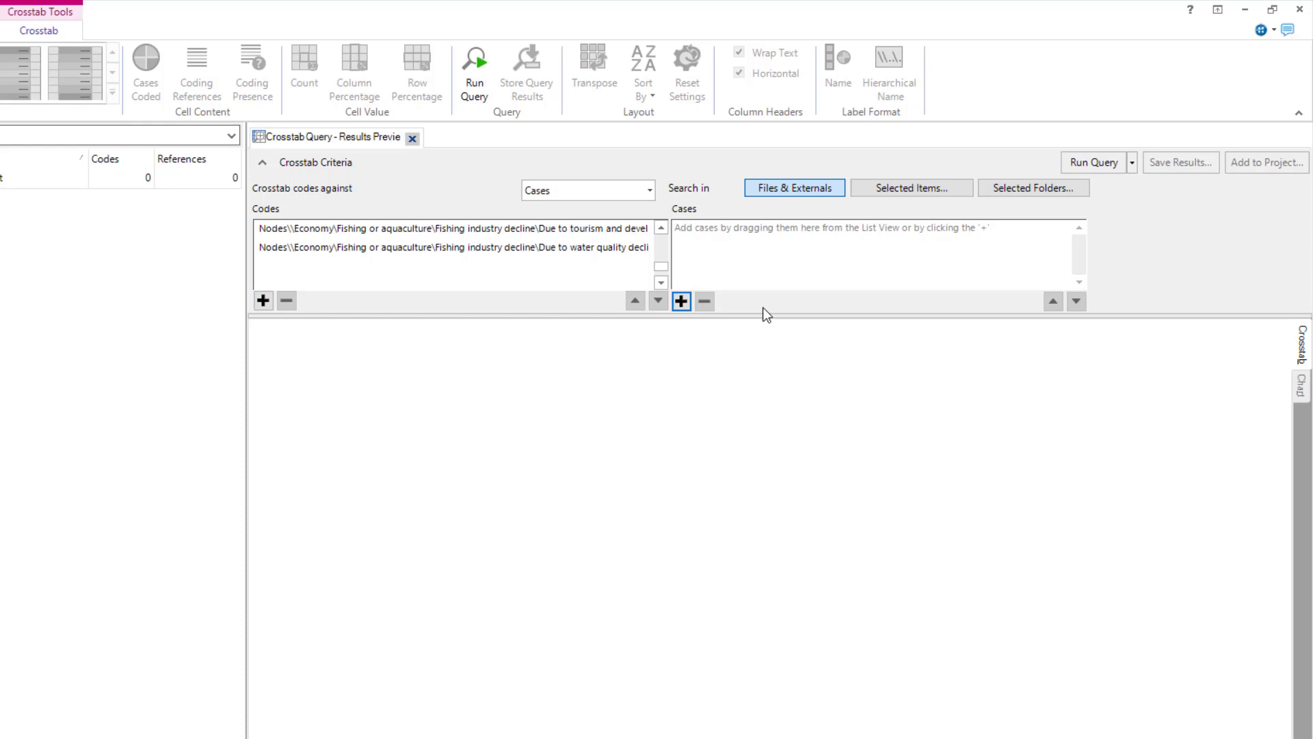
left_click(685, 301)
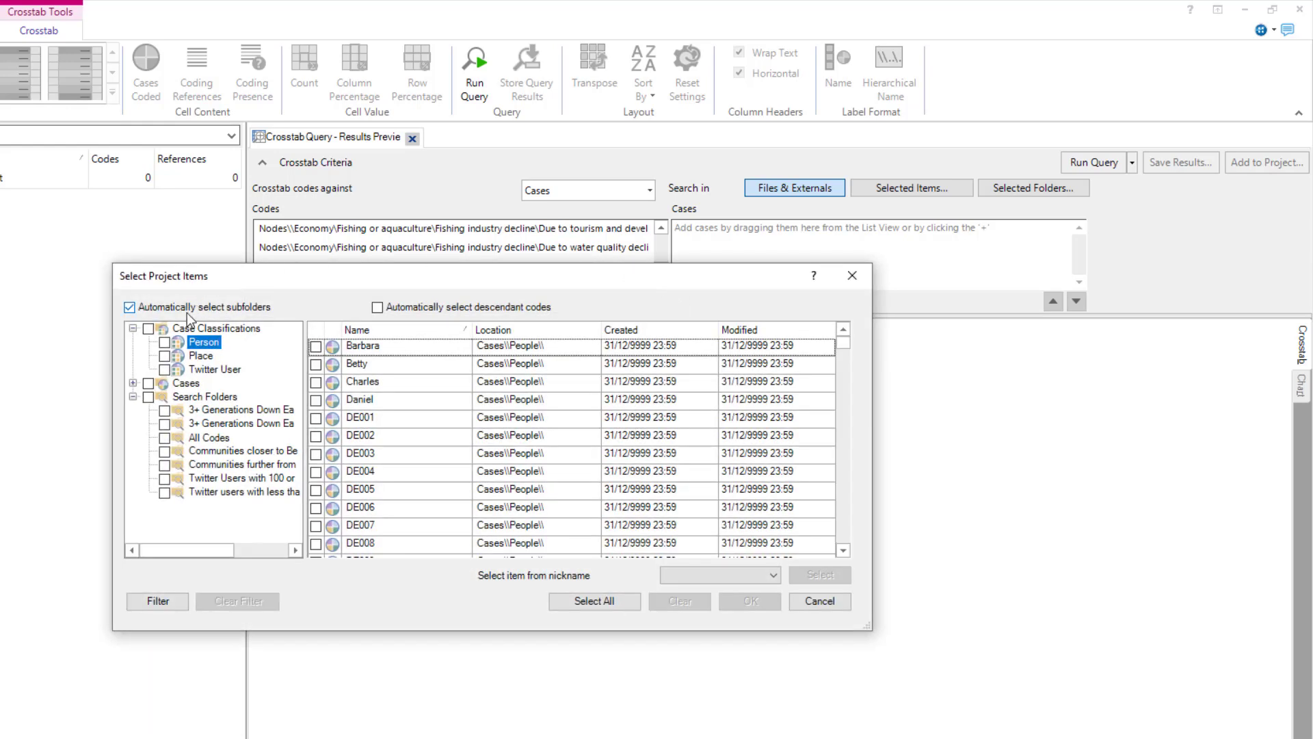
left_click(164, 342)
scroll(408, 357, "down", 11)
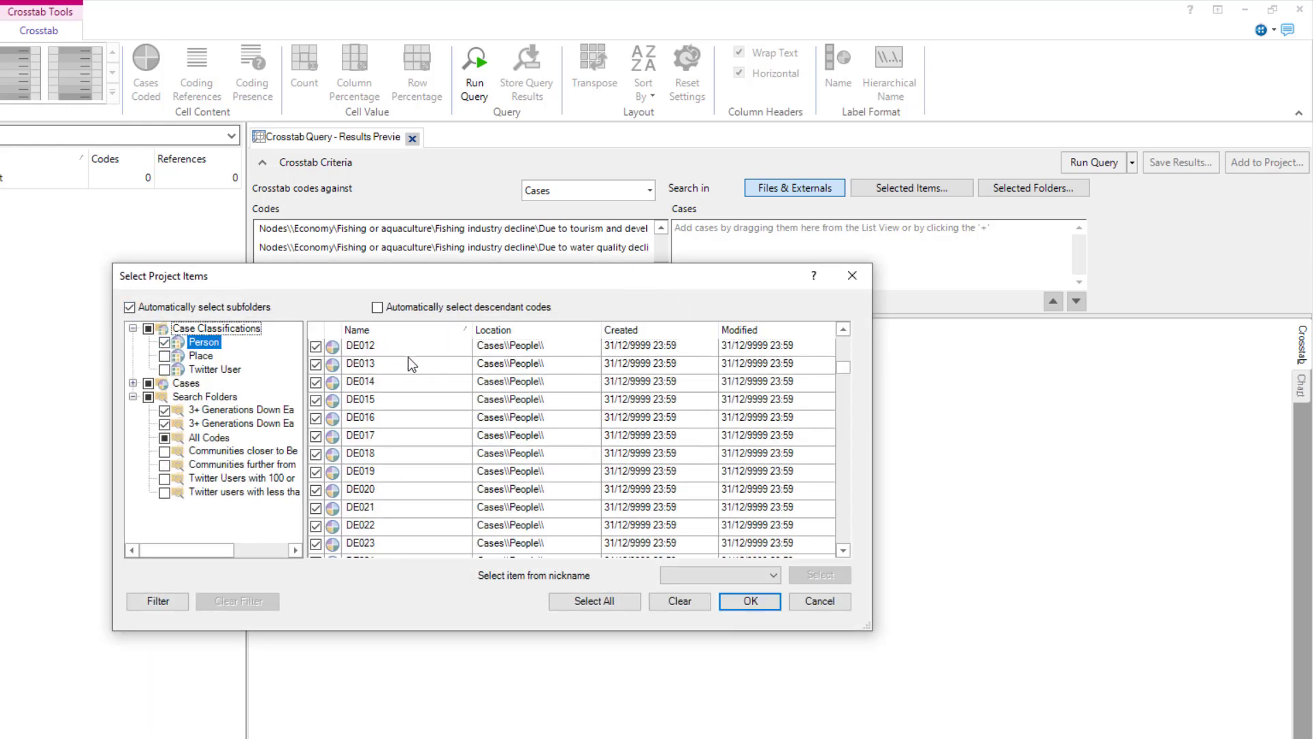
scroll(408, 360, "up", 11)
scroll(408, 361, "down", 20)
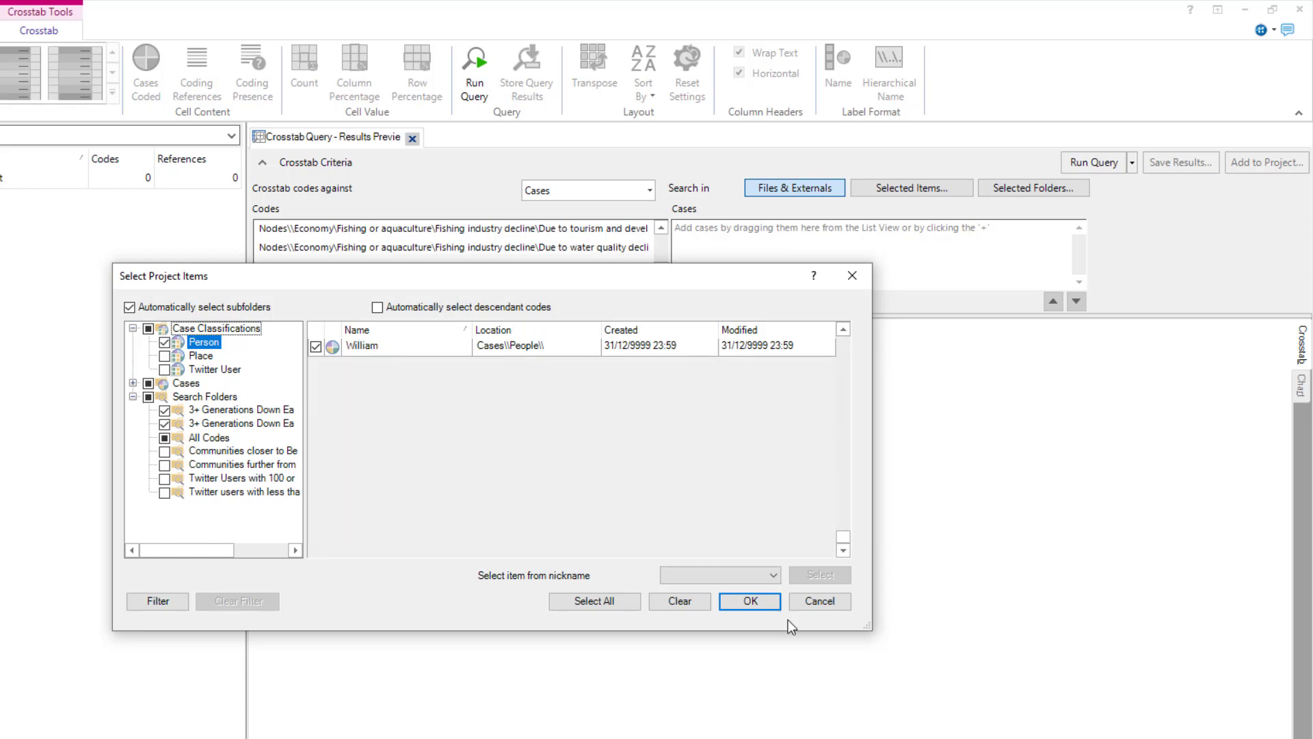
left_click(762, 605)
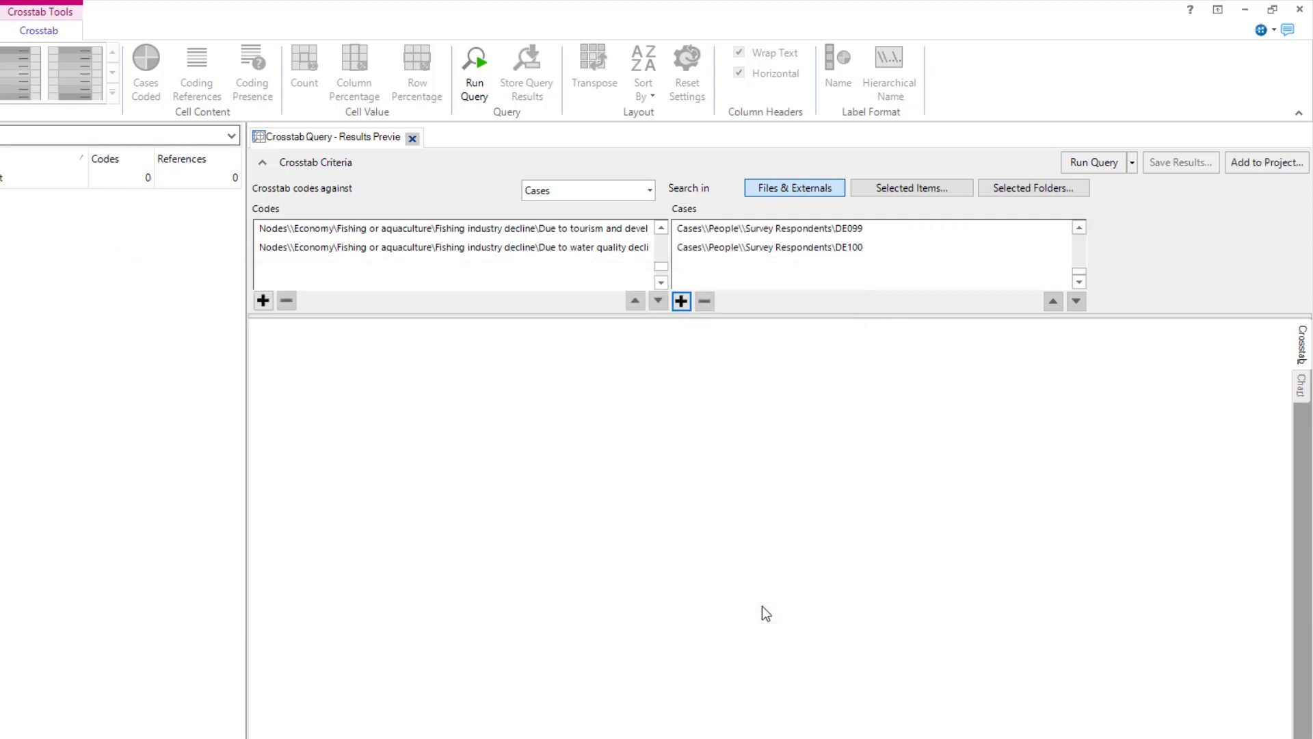
Step: Run the crosstab query and review the coding reference counts for all cases down to the Total row
left_click(1087, 163)
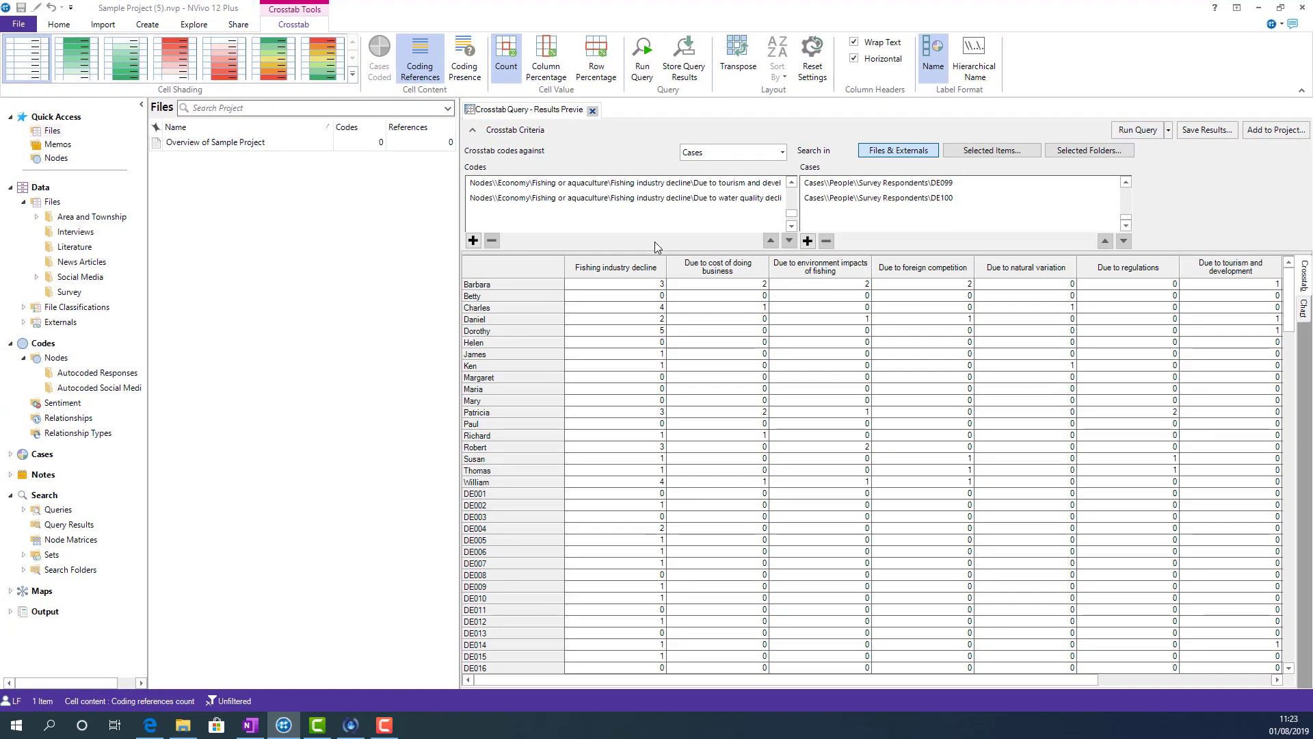
scroll(514, 283, "down", 17)
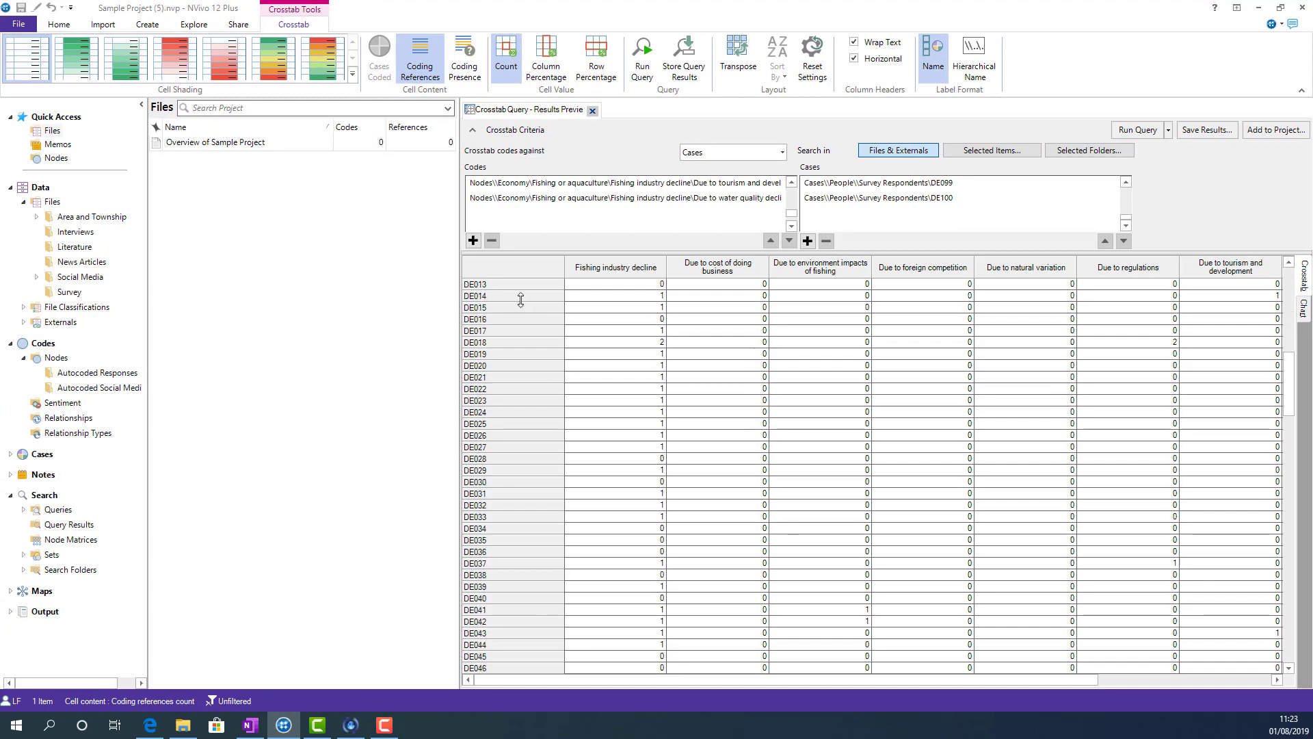
scroll(523, 312, "down", 13)
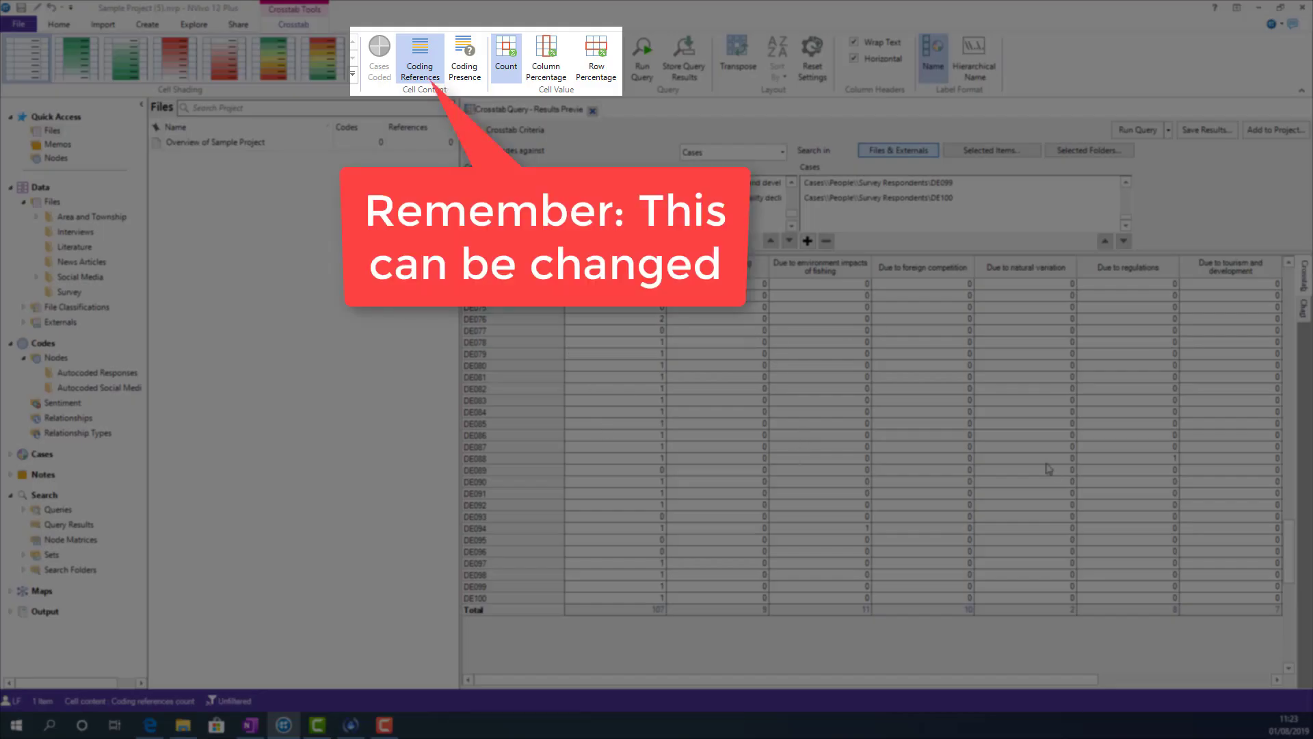
scroll(718, 417, "up", 17)
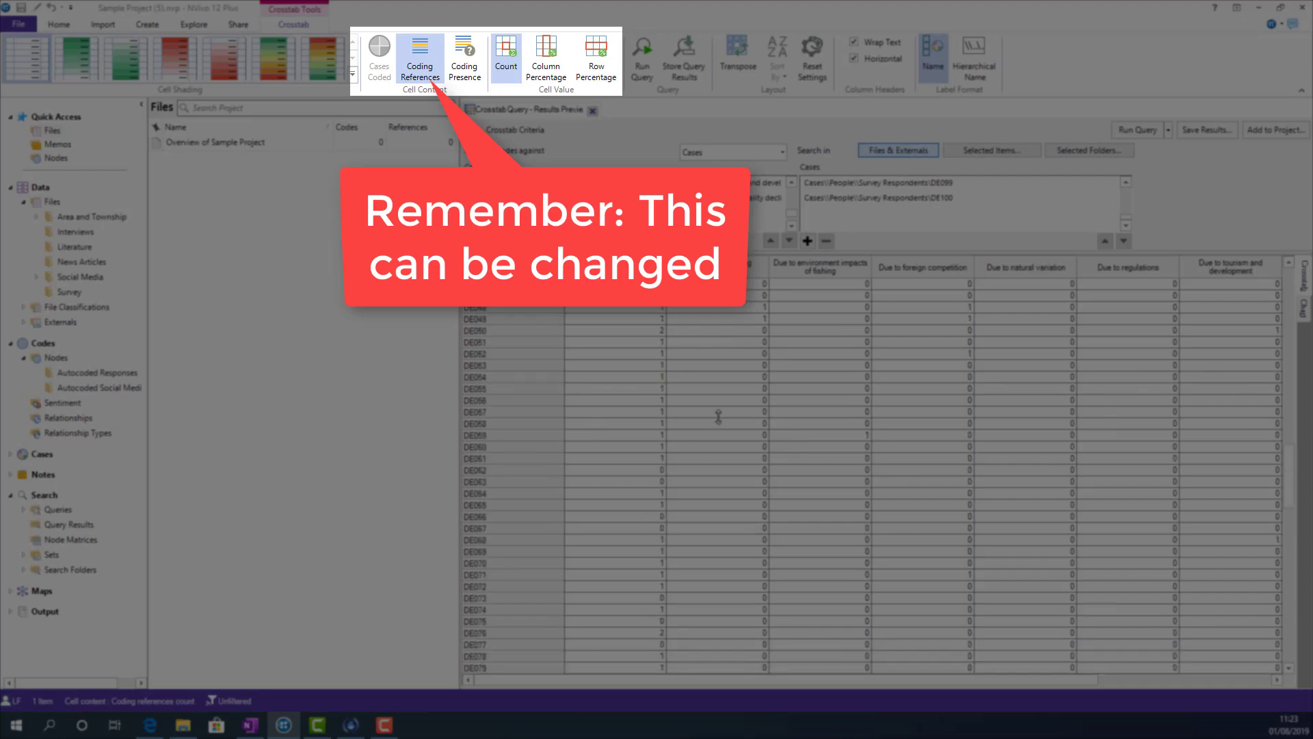
scroll(718, 416, "up", 11)
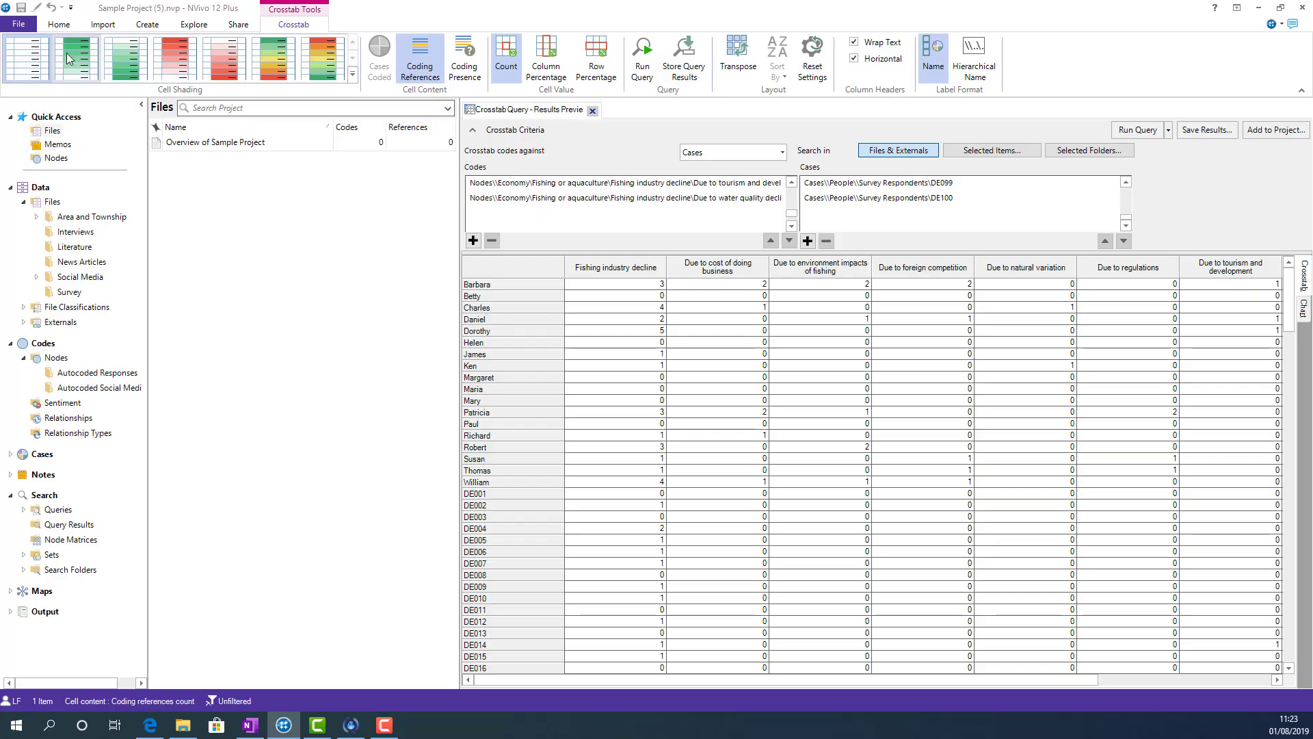
Step: Apply the green cell shading whose darker tones mark higher counts to the crosstab results and review the shaded rows
left_click(68, 54)
scroll(804, 383, "down", 20)
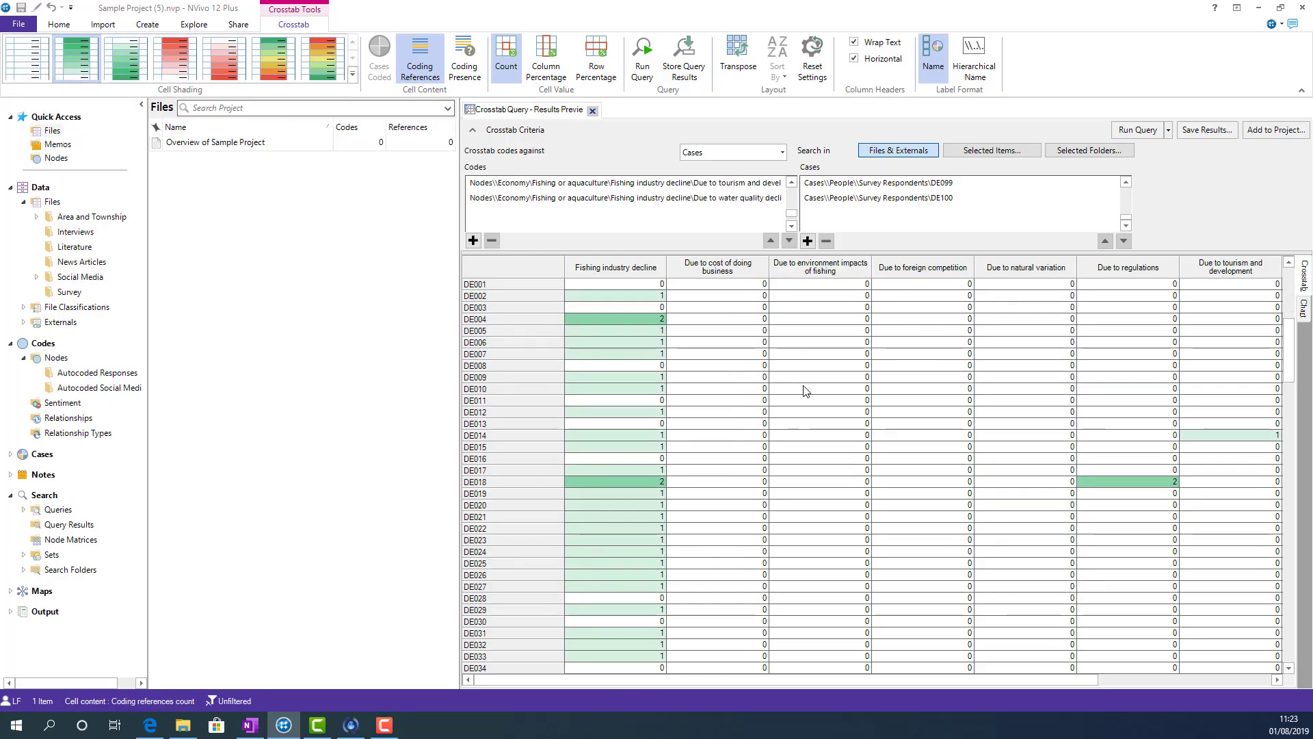
scroll(806, 398, "up", 20)
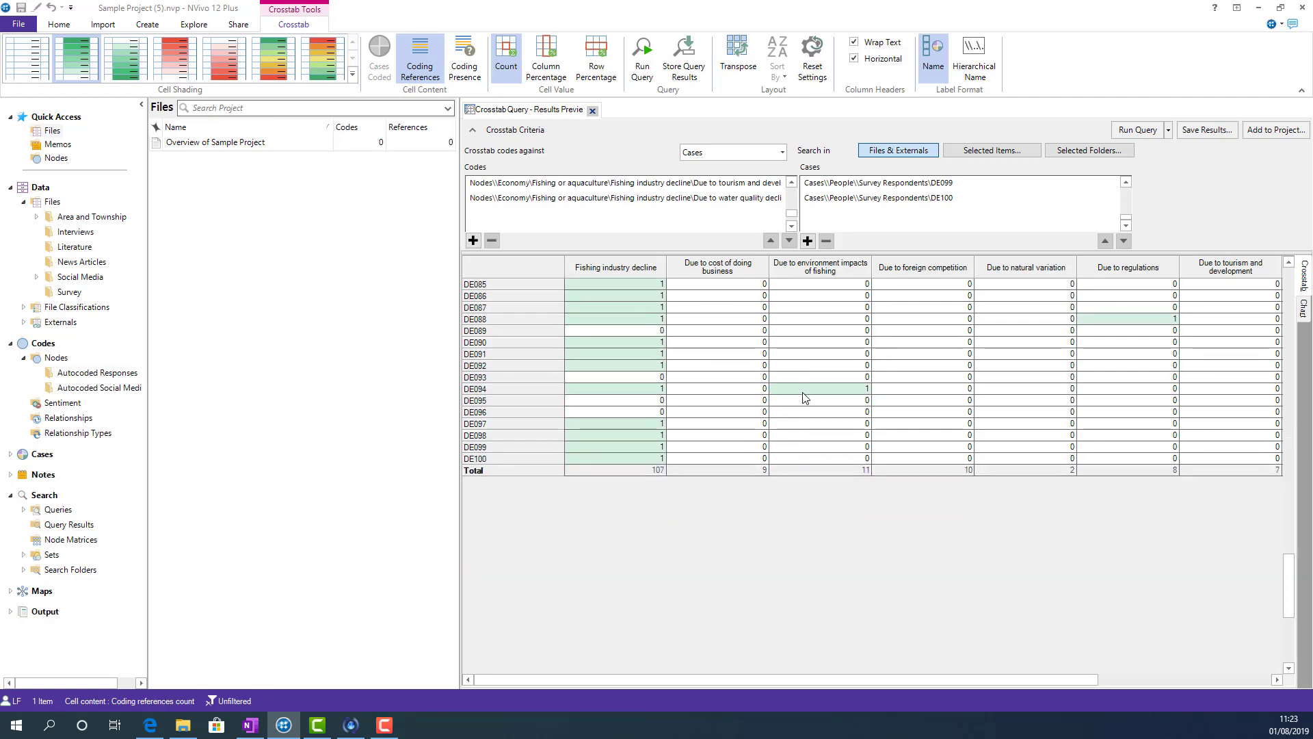
scroll(805, 398, "up", 2)
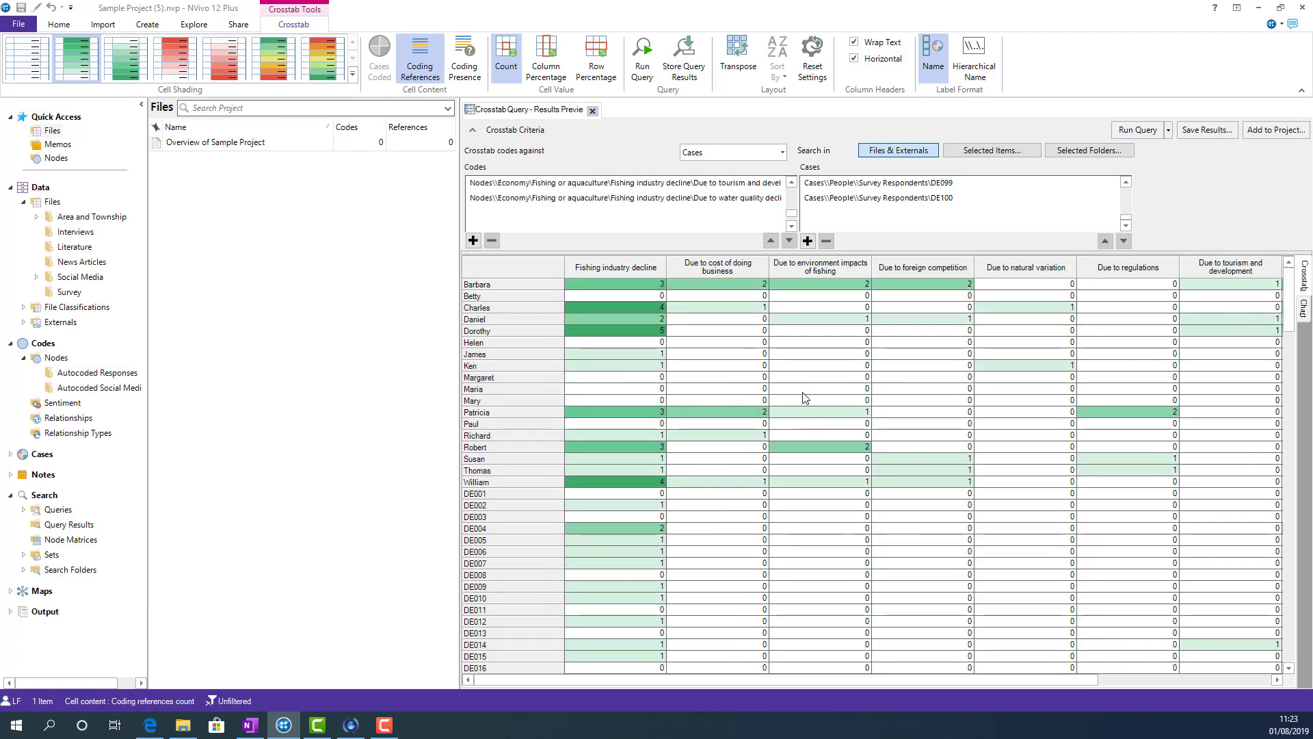
Step: Export the crosstab results to the Documents folder as an SPSS Data File (*.sav) named Crosstab Query
right_click(982, 338)
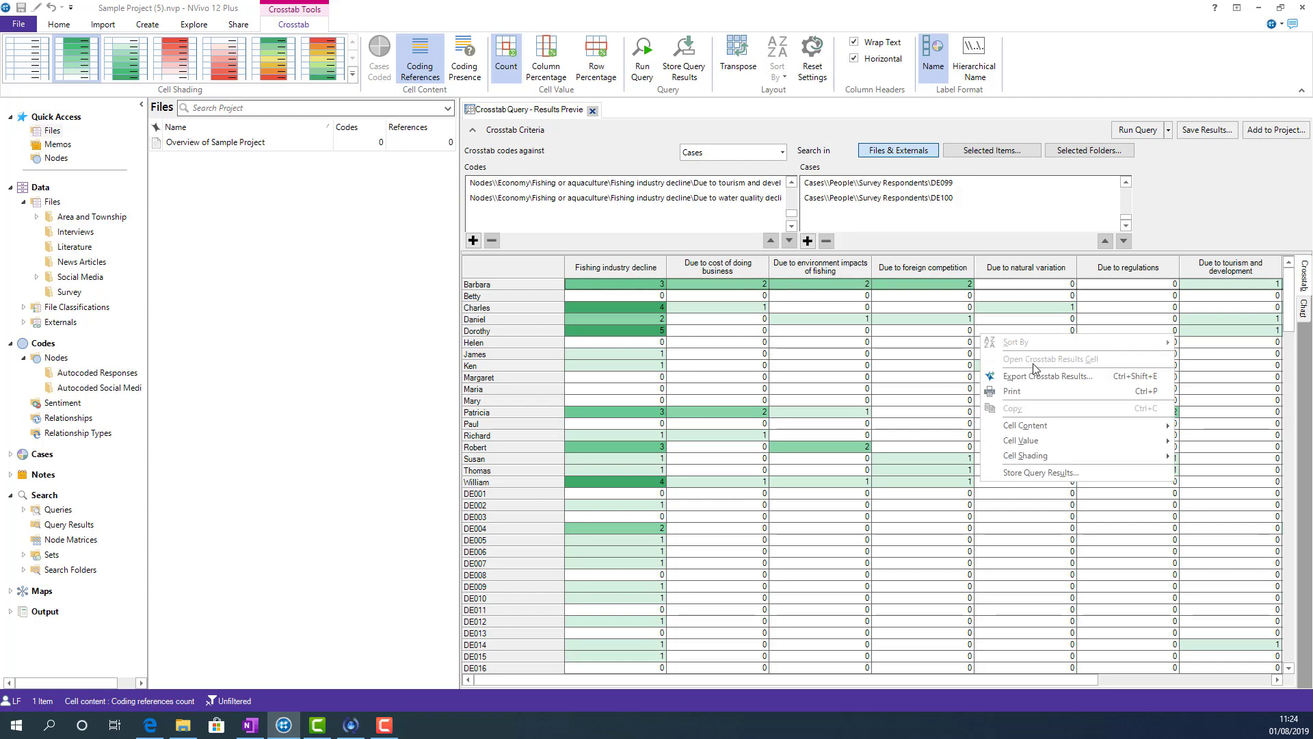
left_click(1034, 375)
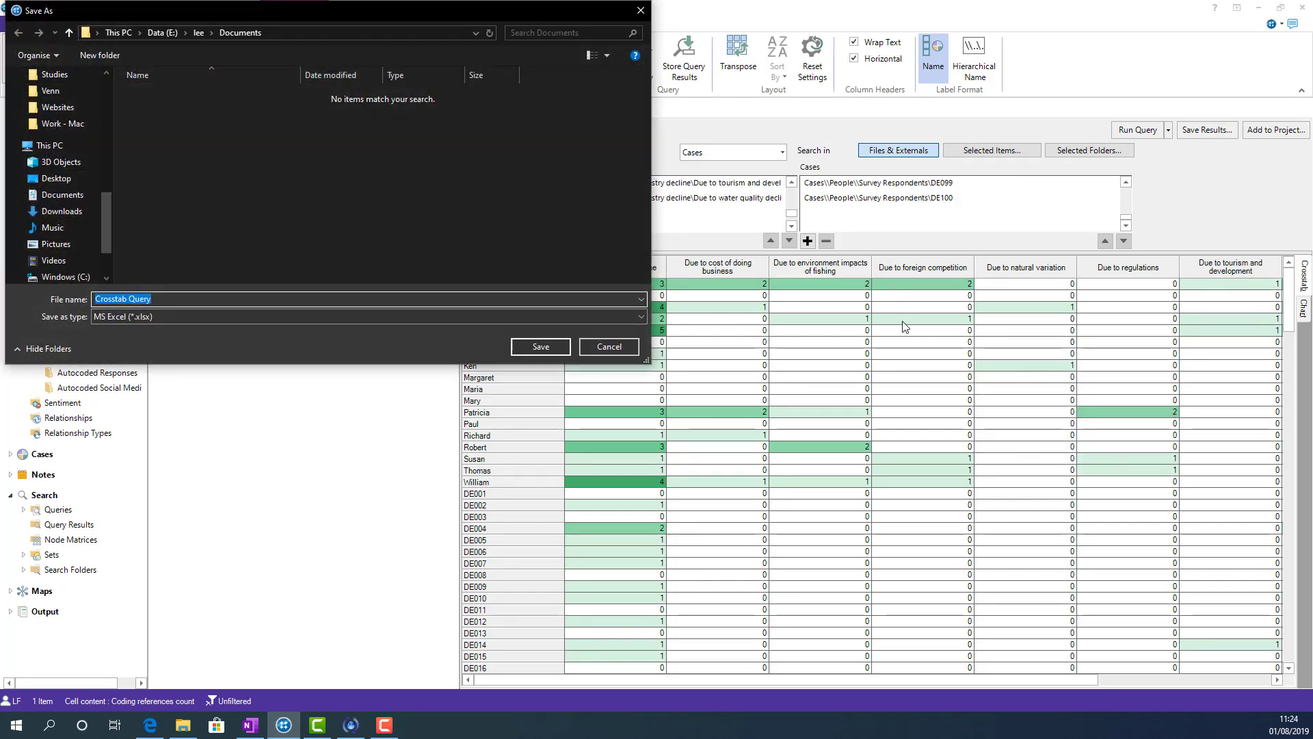
left_click(635, 316)
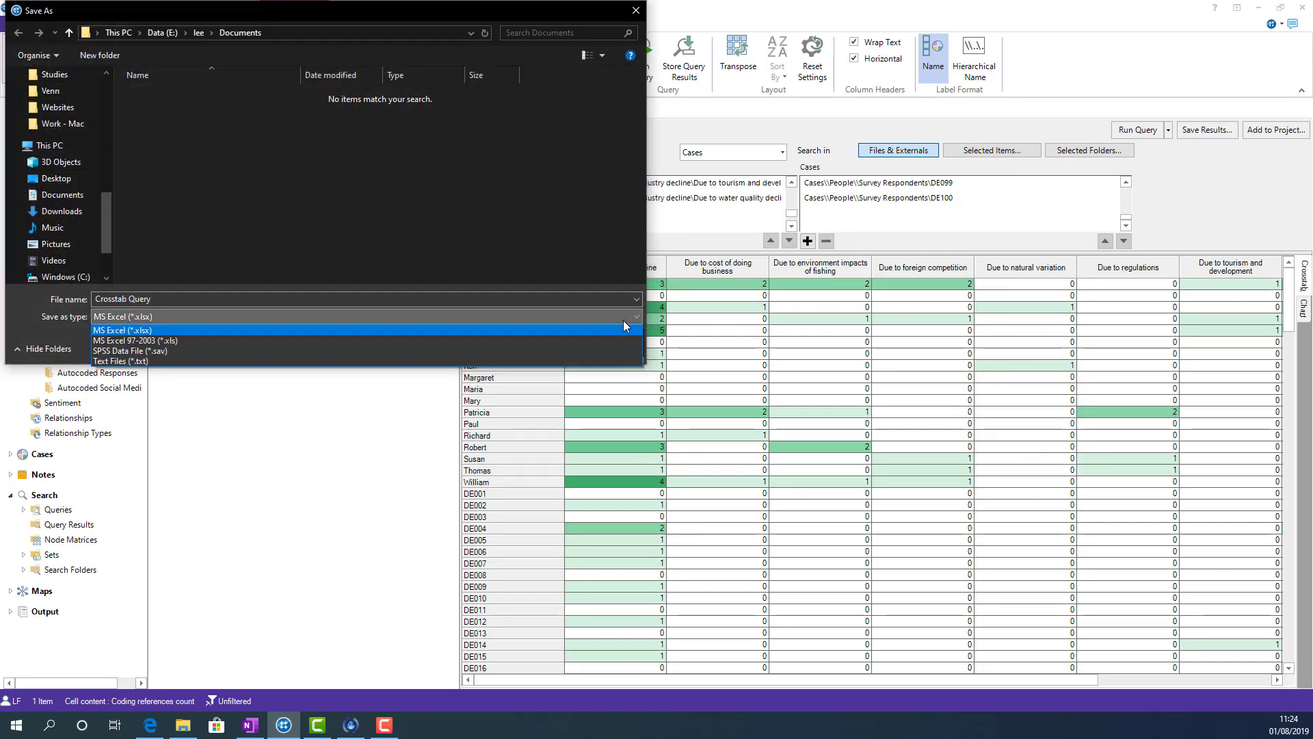
left_click(461, 350)
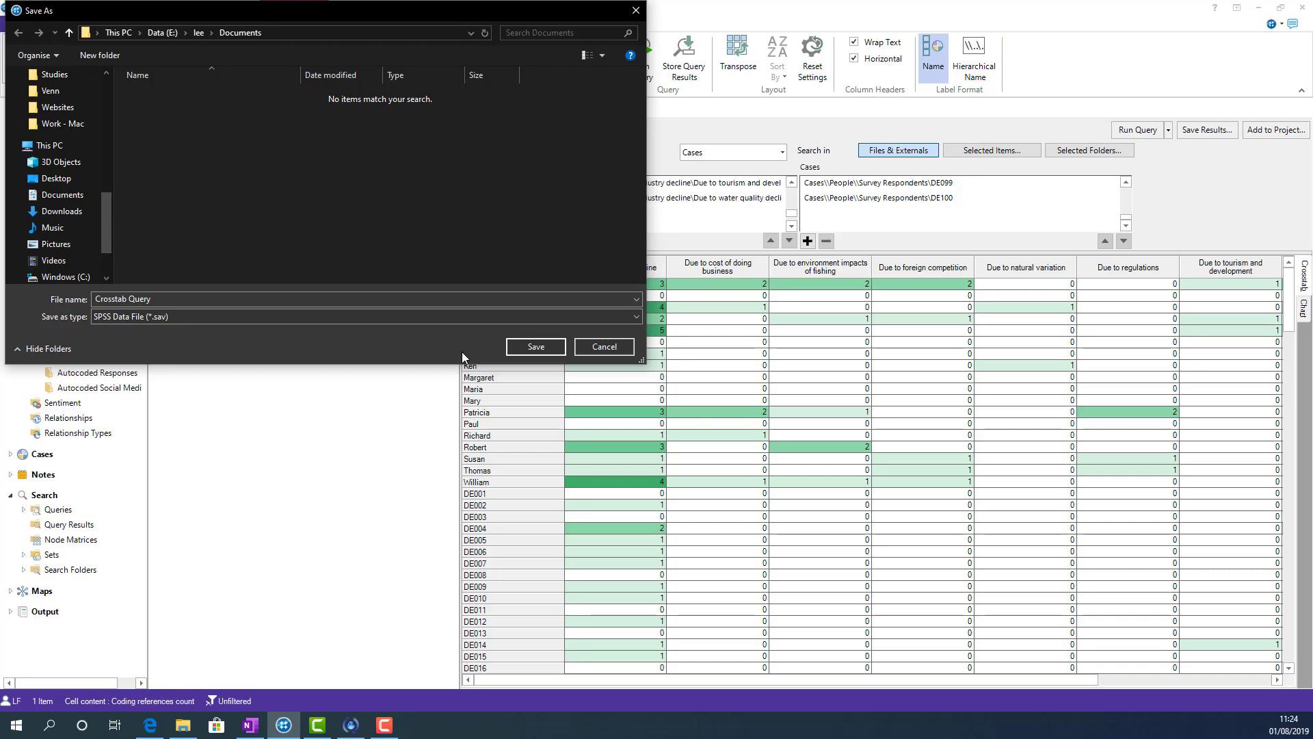
left_click(538, 347)
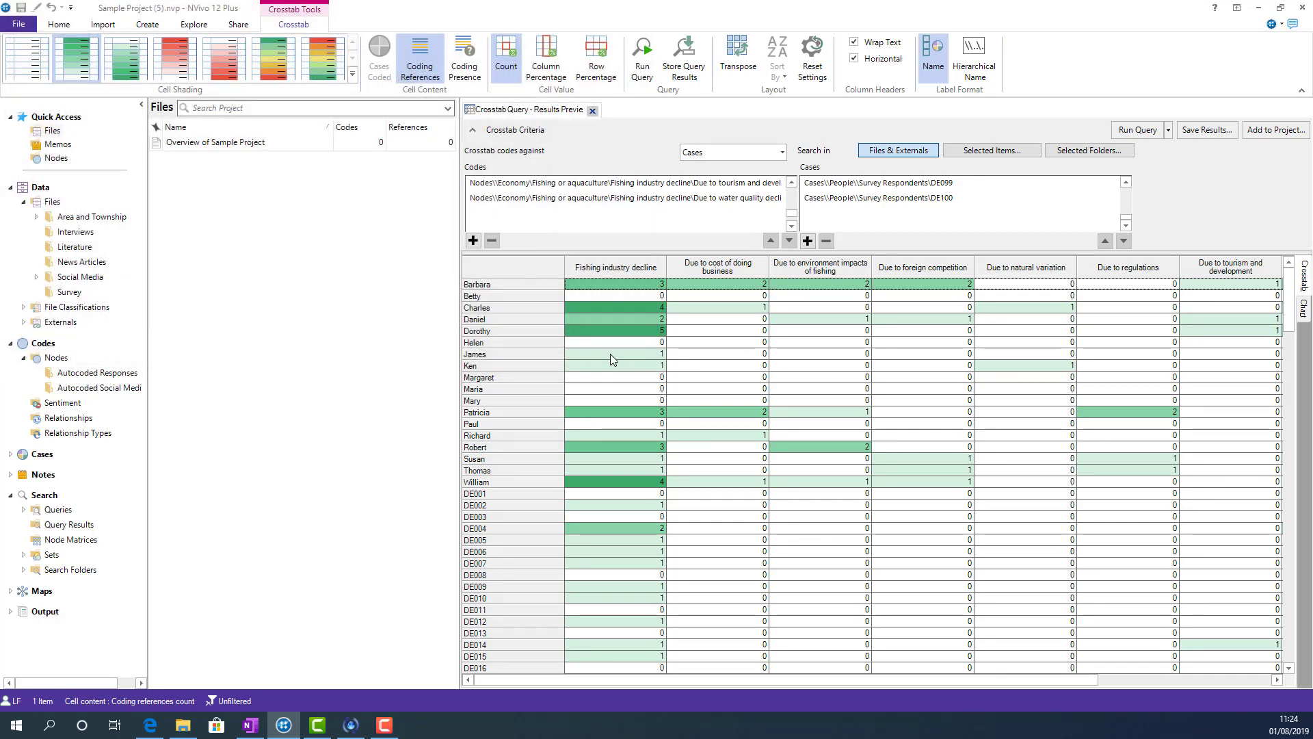